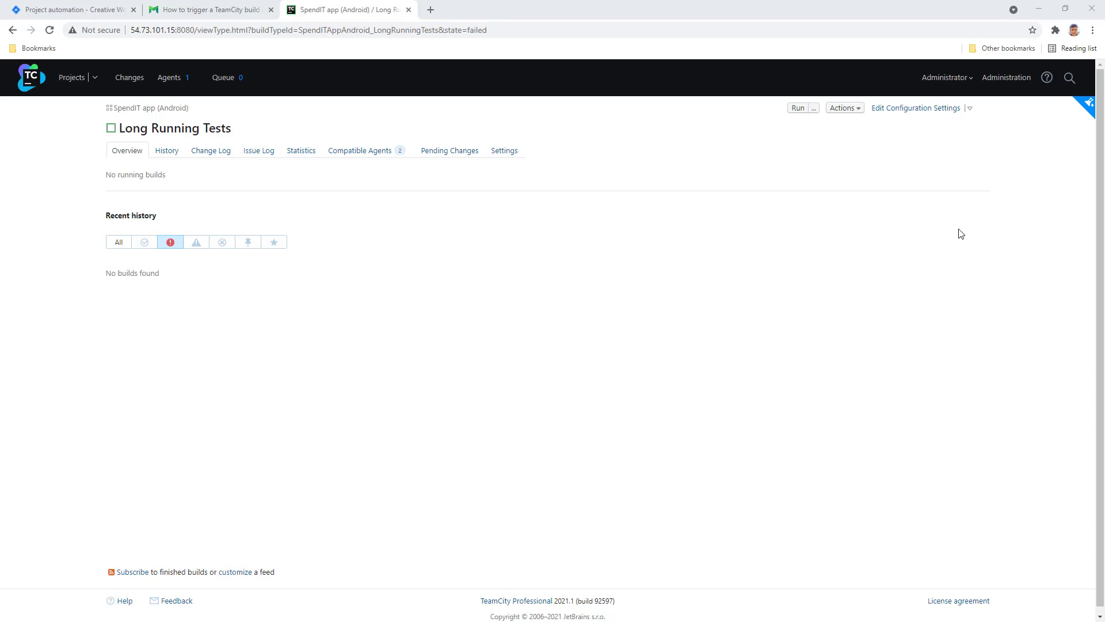
Step: Switch to the Git Bash terminal and check the status of the spendit-app repository
key(alt+Tab)
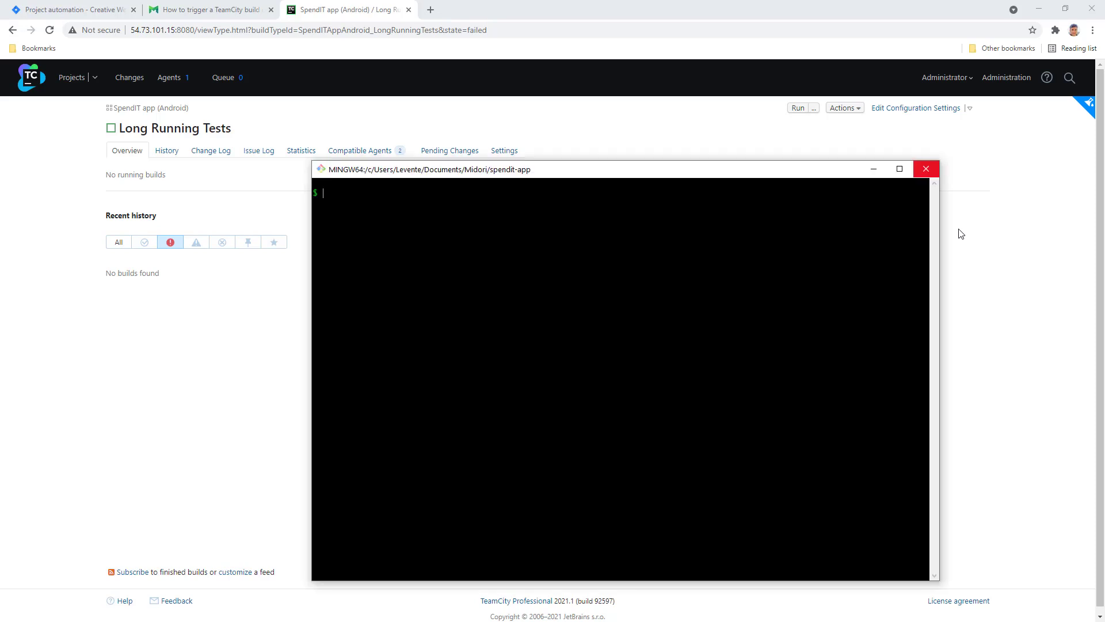
text(git status)
key(Return)
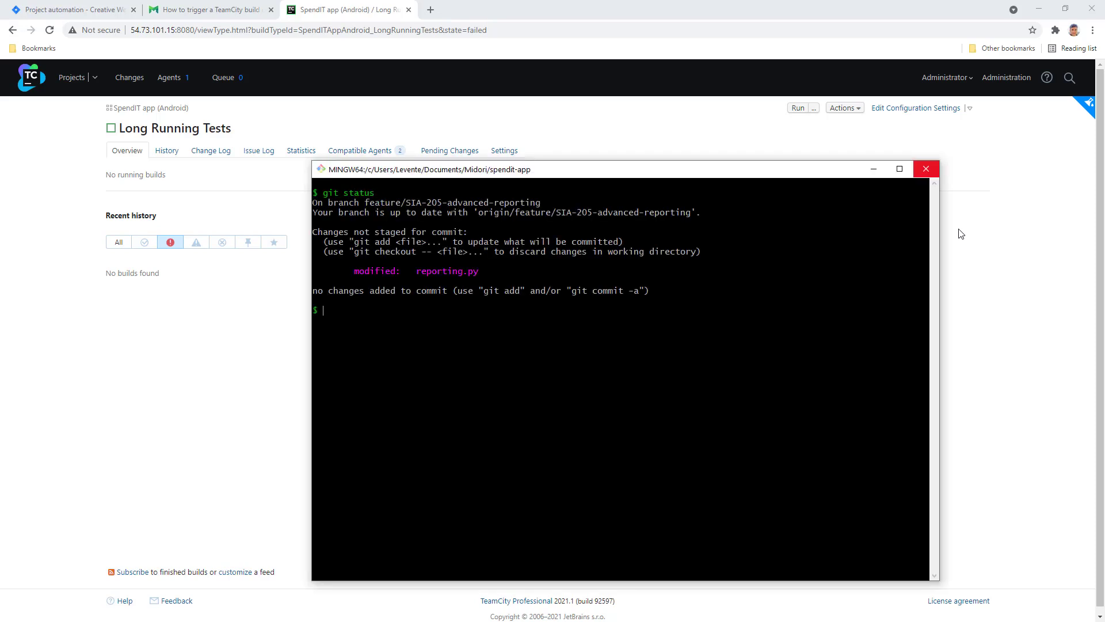
text(git add .)
text(git commit -)
text(m "")
key(Left)
text(SIA-)
text(2)
text(05)
text( Add )
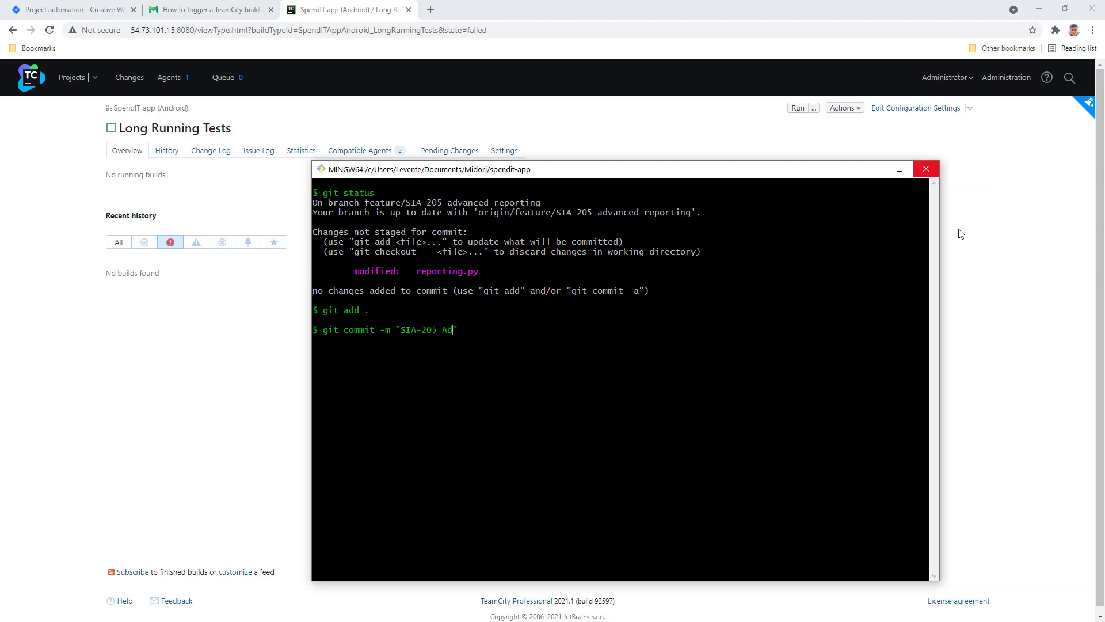
text(new reporting @build)
key(Return)
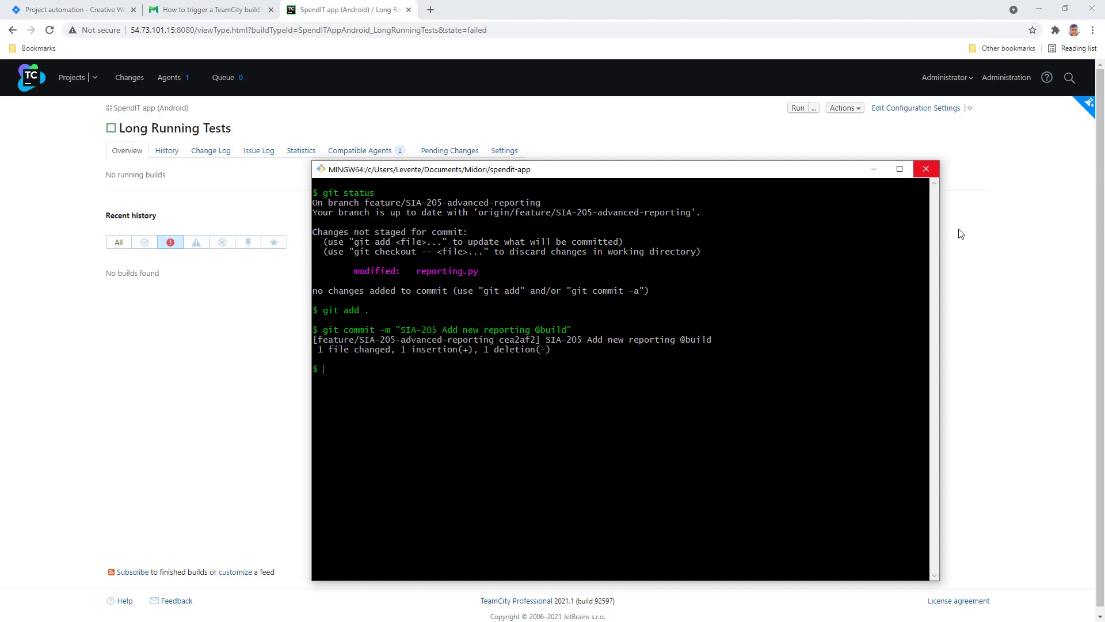
text(git push)
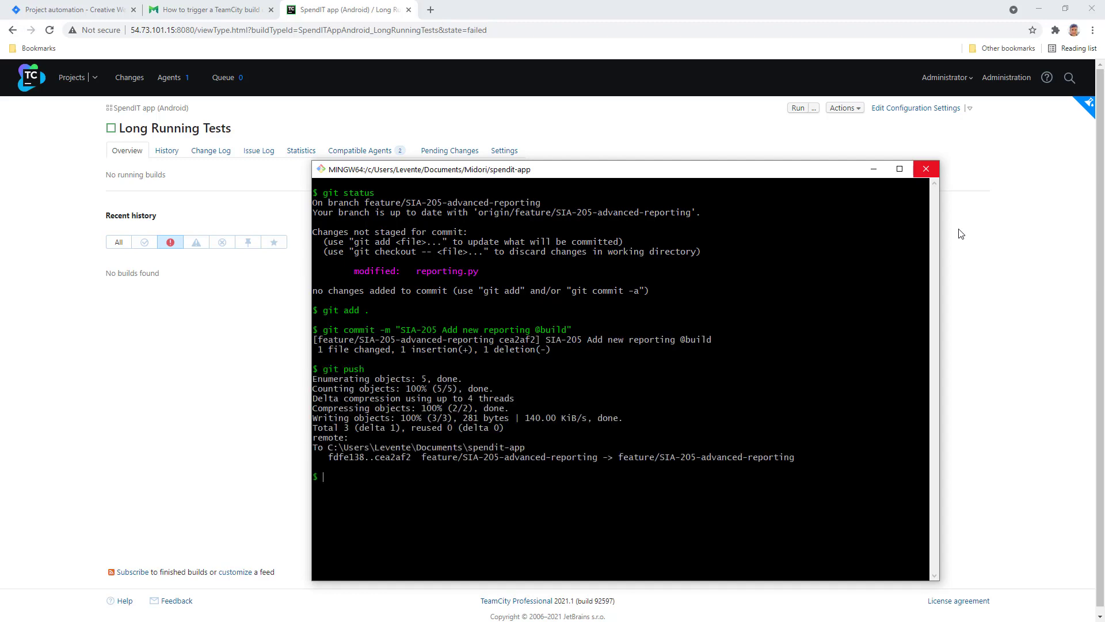
click(277, 215)
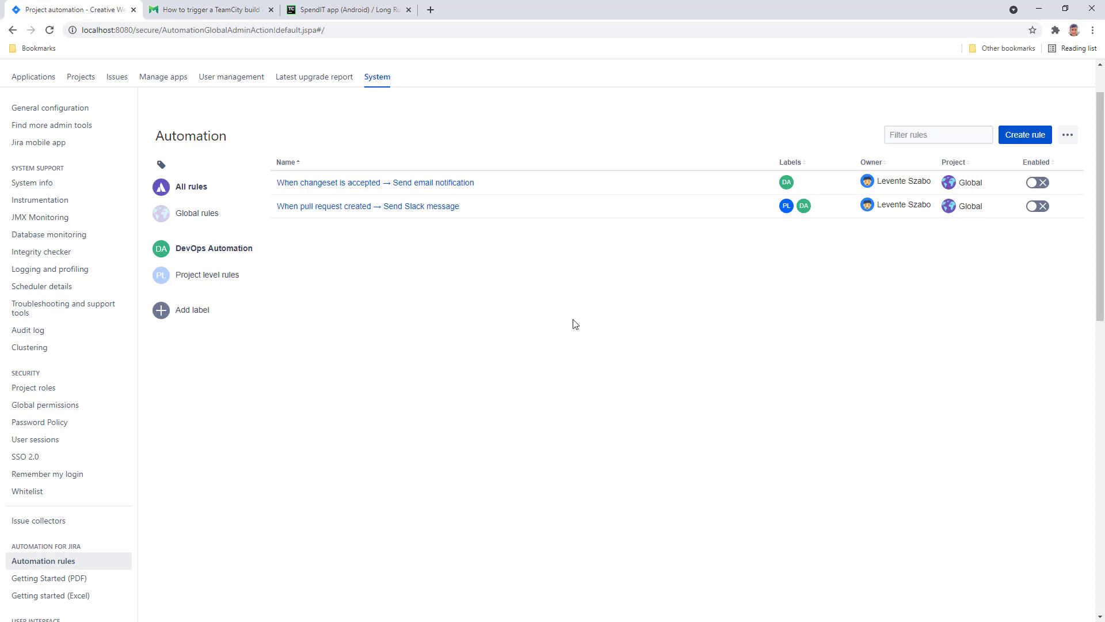
Step: Create a new automation rule with the Genius Commit created trigger from the DevOps category
click(1039, 138)
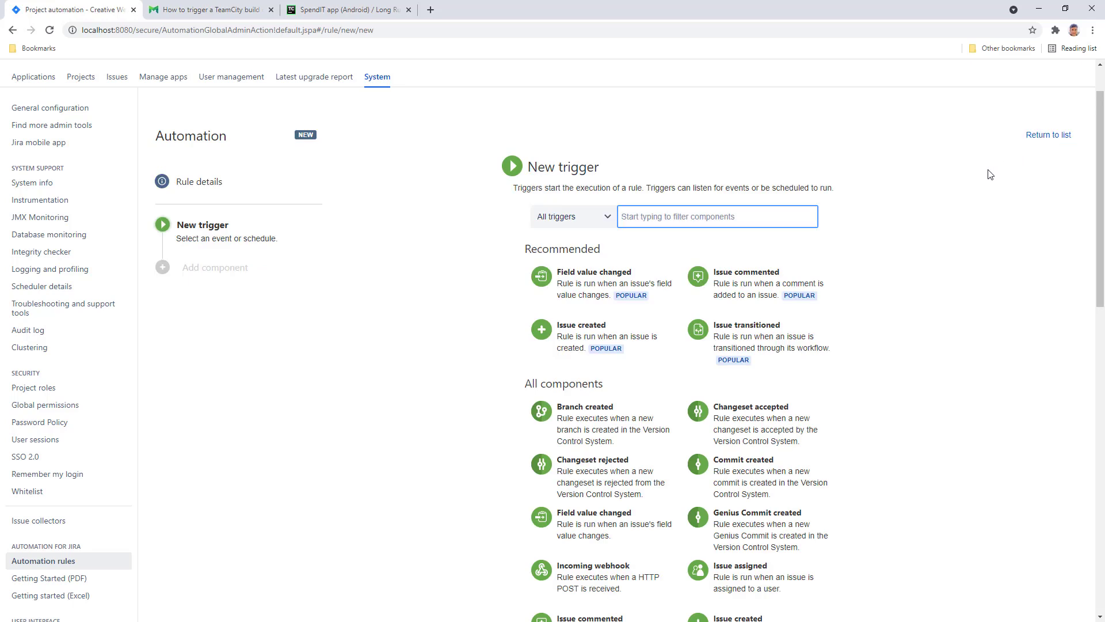
click(607, 227)
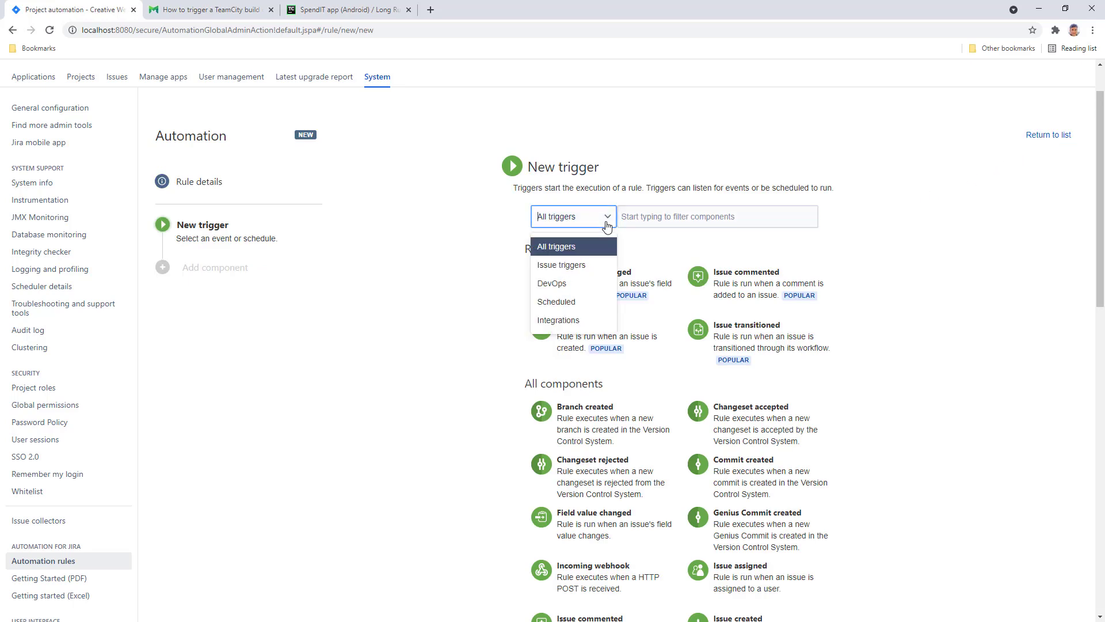
click(586, 284)
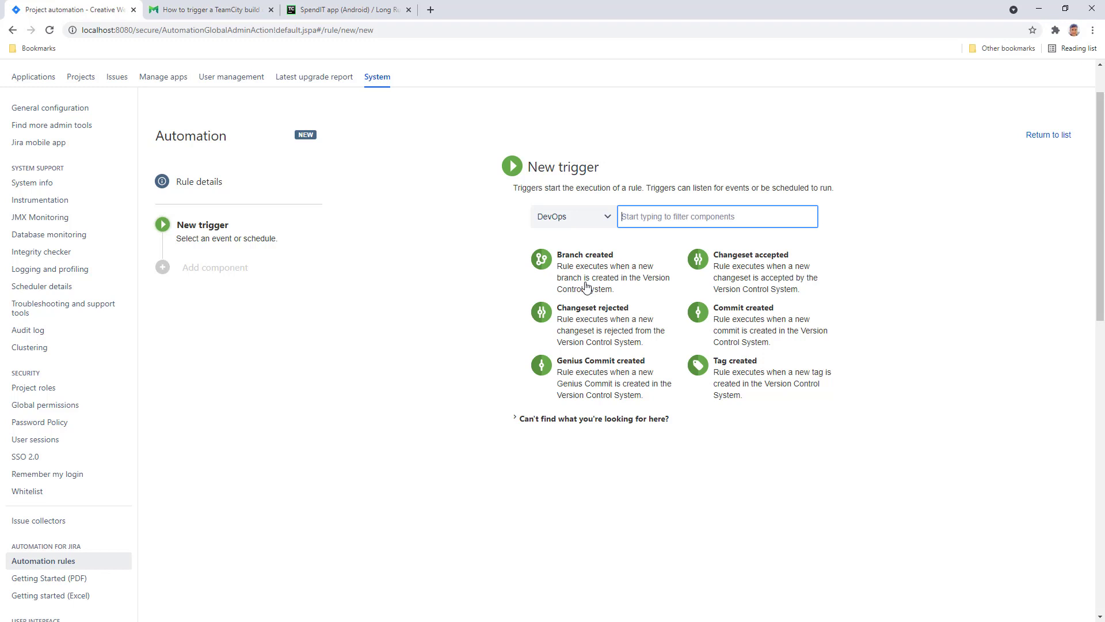
click(600, 371)
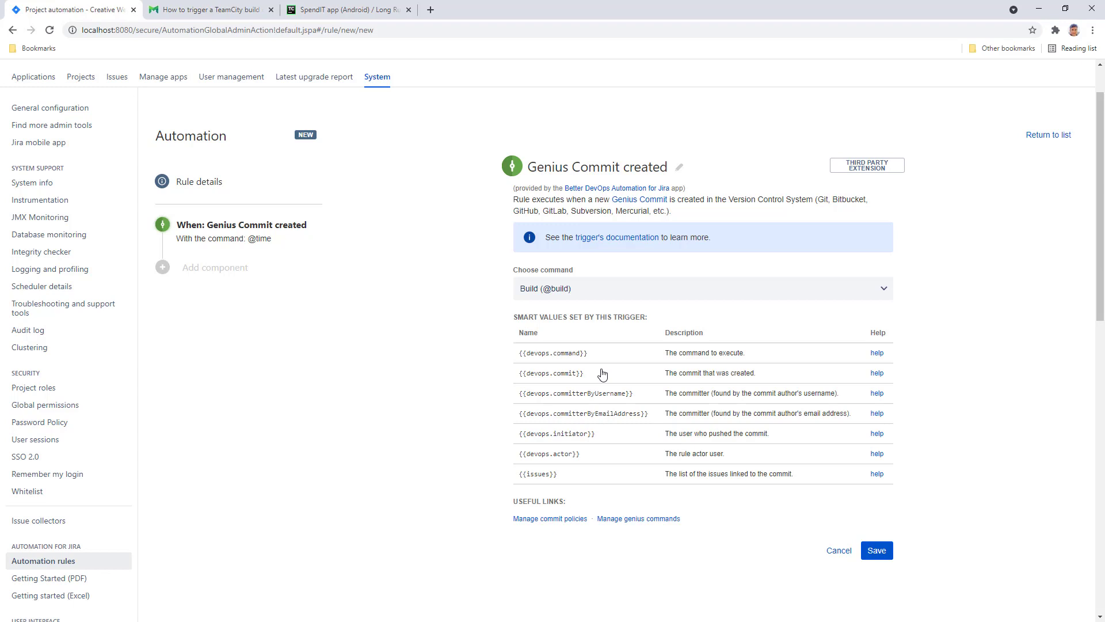
click(640, 294)
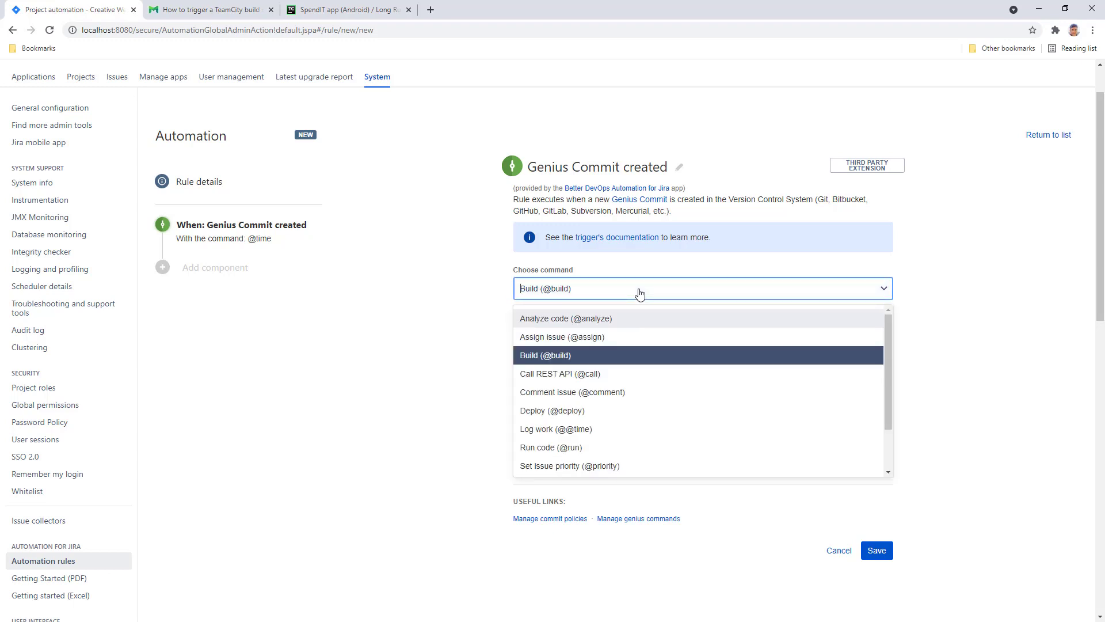
click(619, 358)
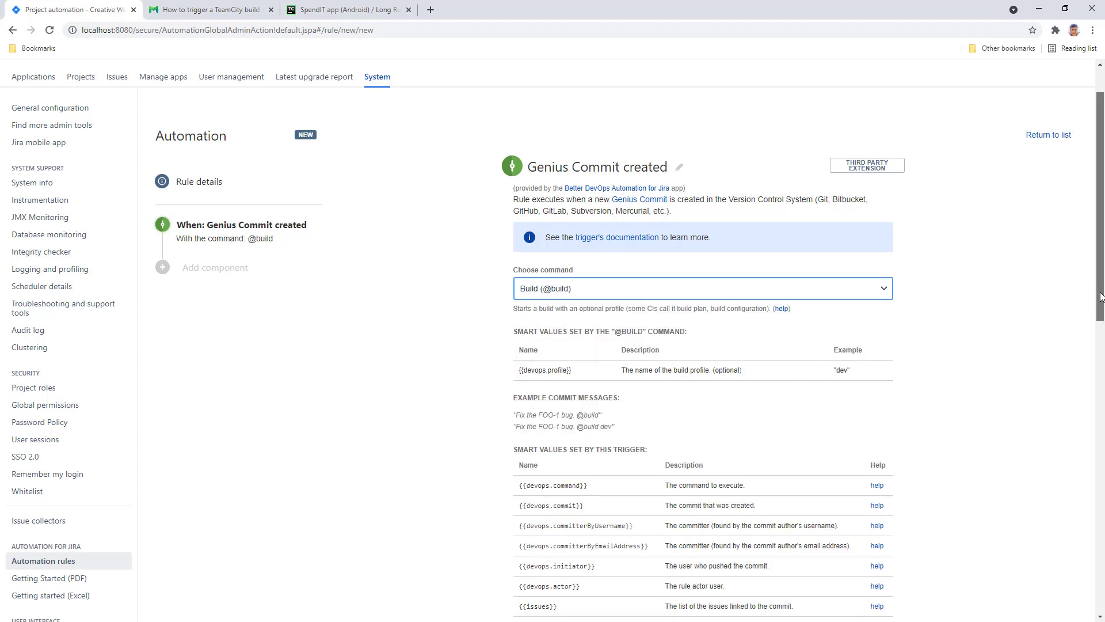
scroll(1100, 296, down, 4)
click(877, 470)
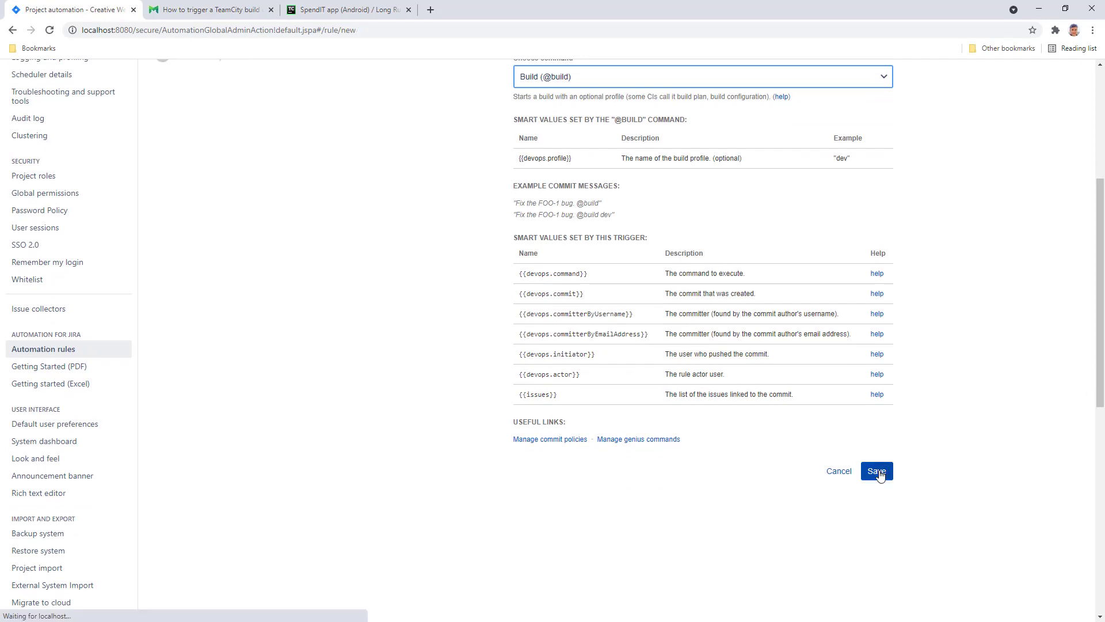
Step: Add a Send web request action to the rule
drag(1099, 365, 1100, 269)
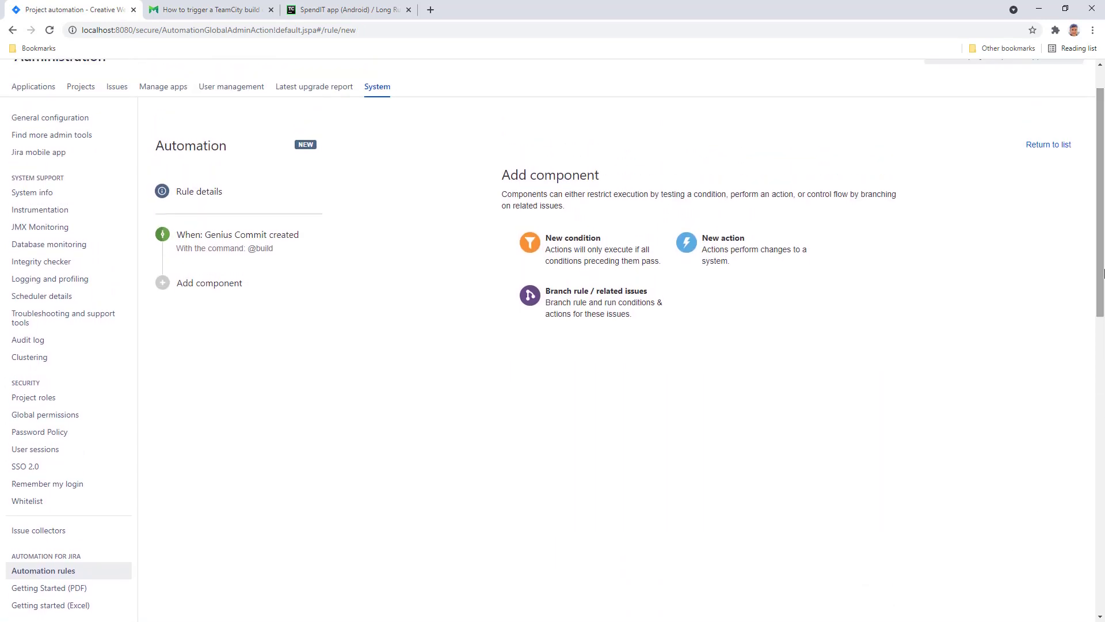
click(746, 247)
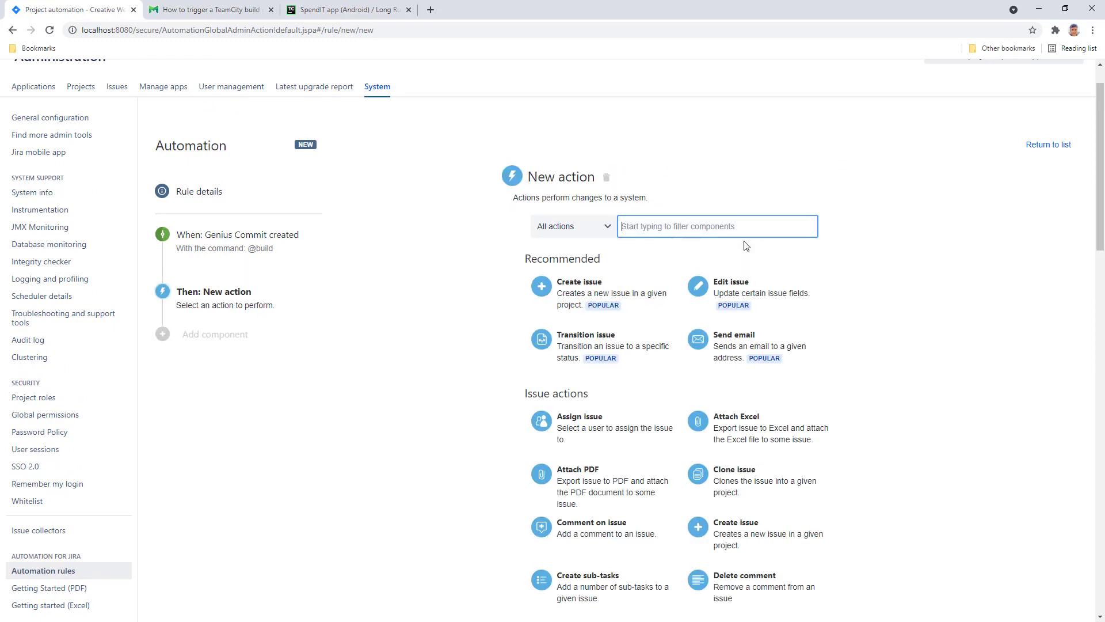
text(send we)
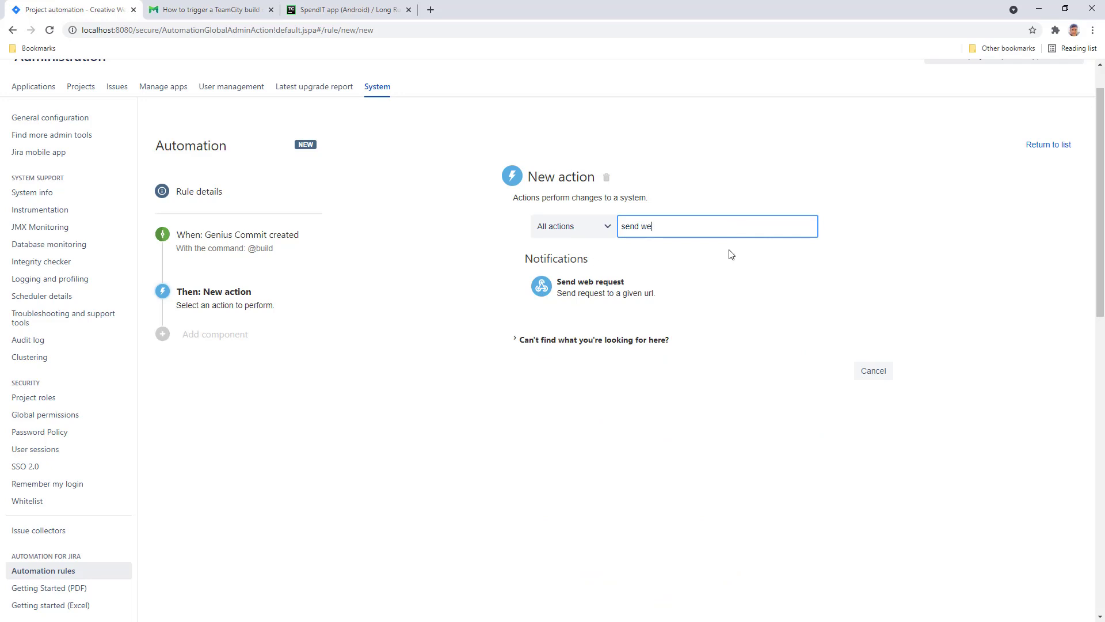
click(609, 288)
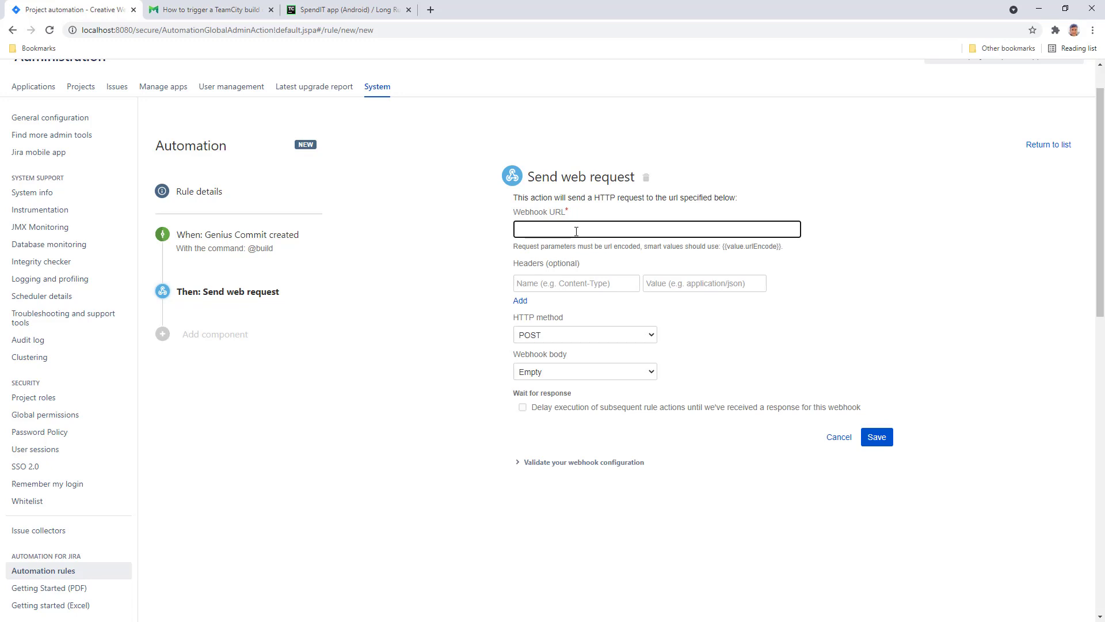
Step: Copy the buildQueue URL template from the documentation's specific-command configuration section into the action's Webhook URL
click(208, 13)
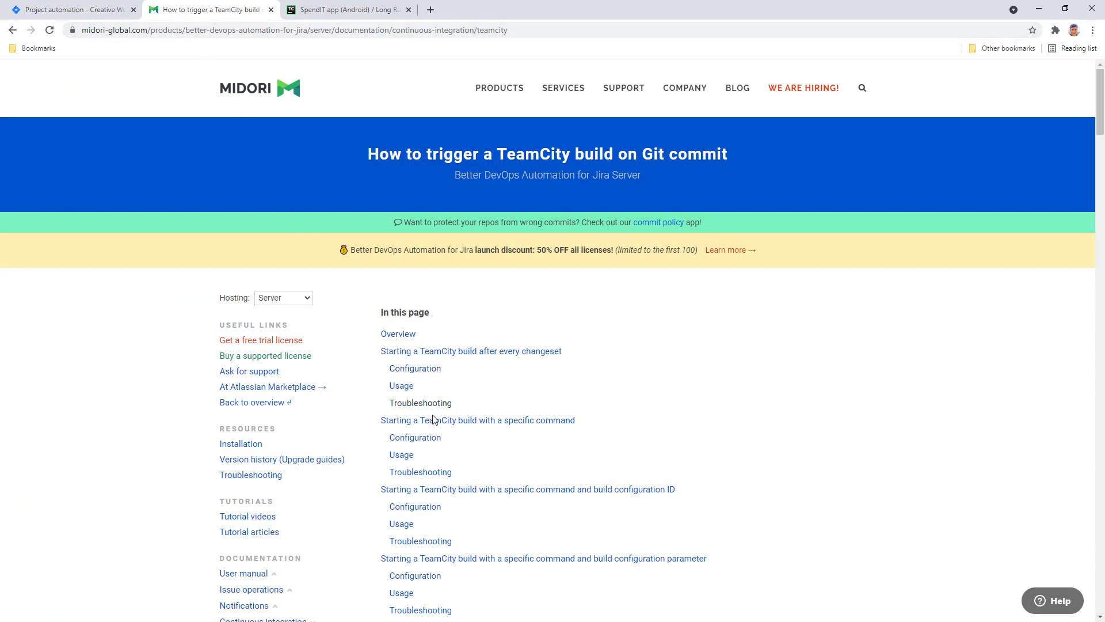
click(432, 441)
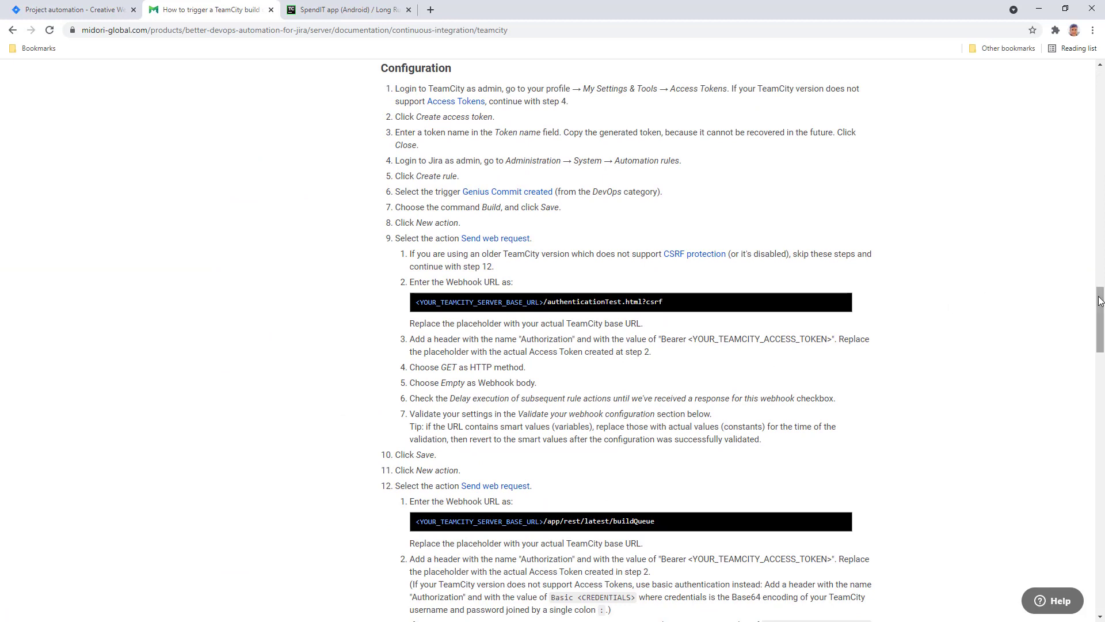
drag(1100, 301, 1096, 347)
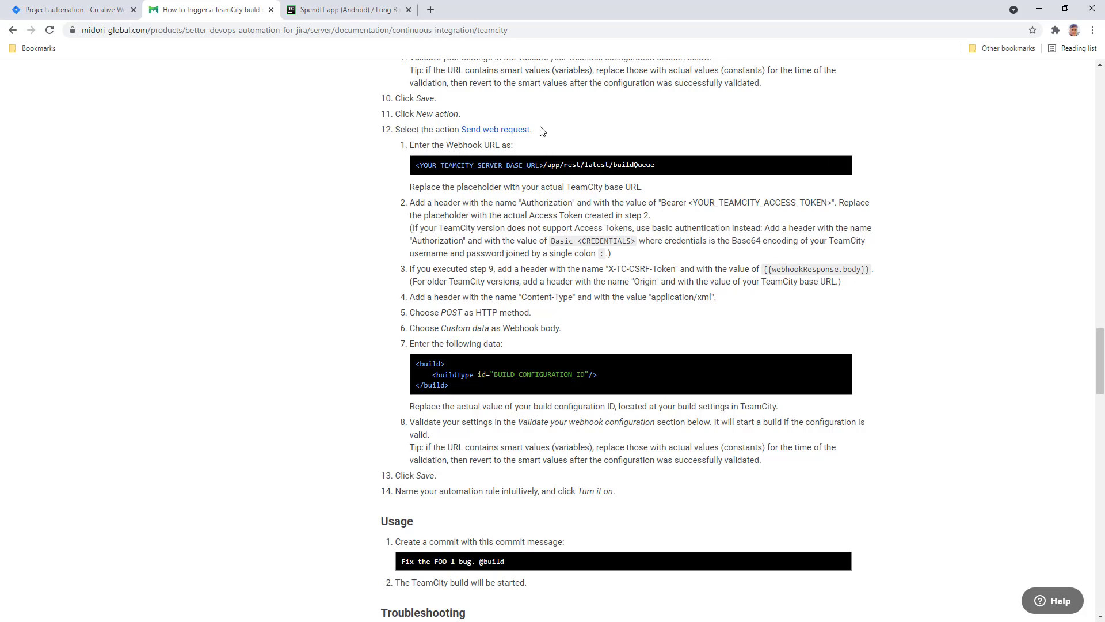
mouse_move(598, 166)
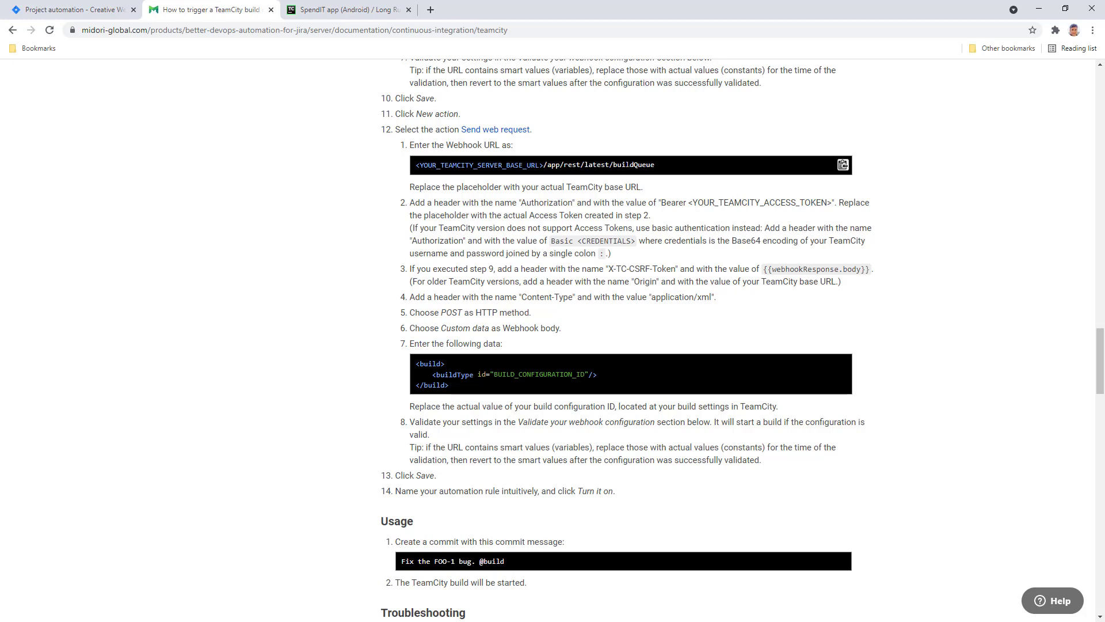
click(843, 167)
click(64, 12)
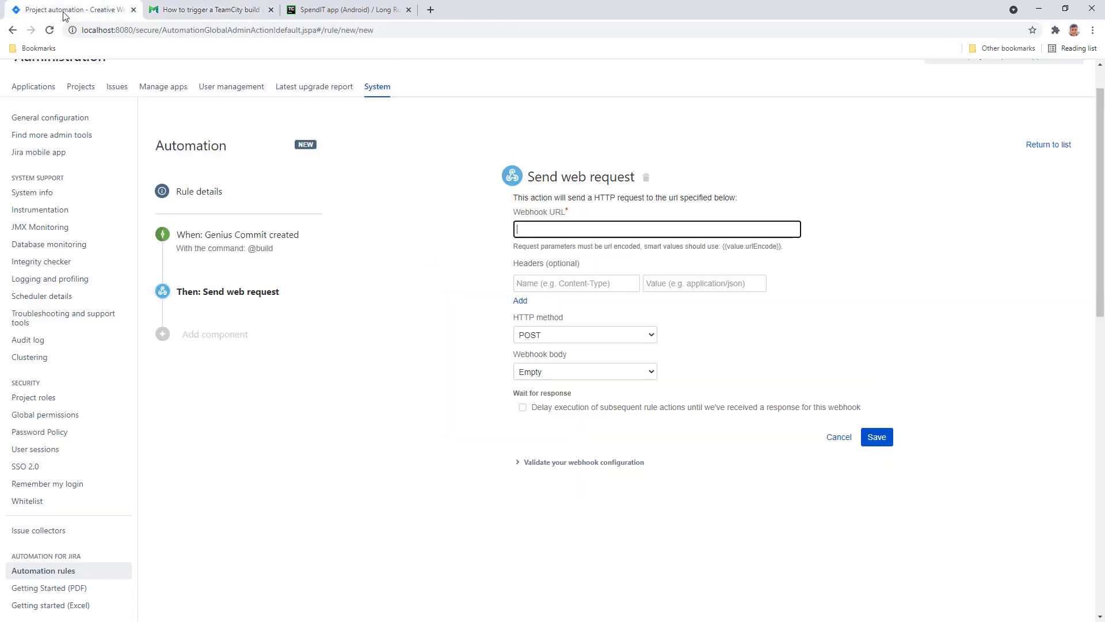
right_click(537, 228)
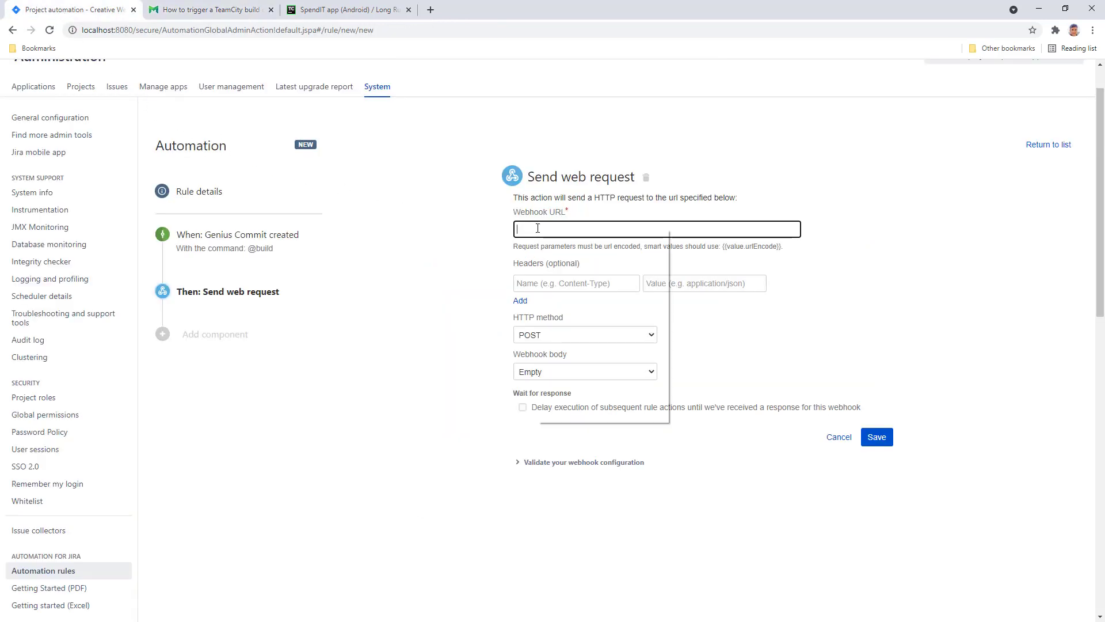
click(587, 315)
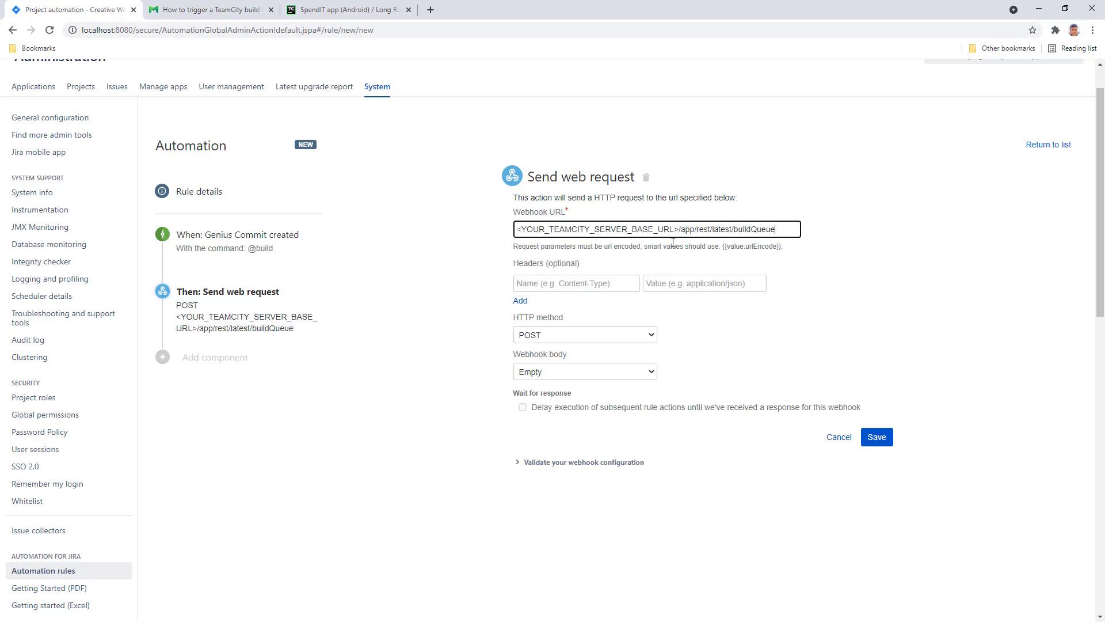
click(343, 12)
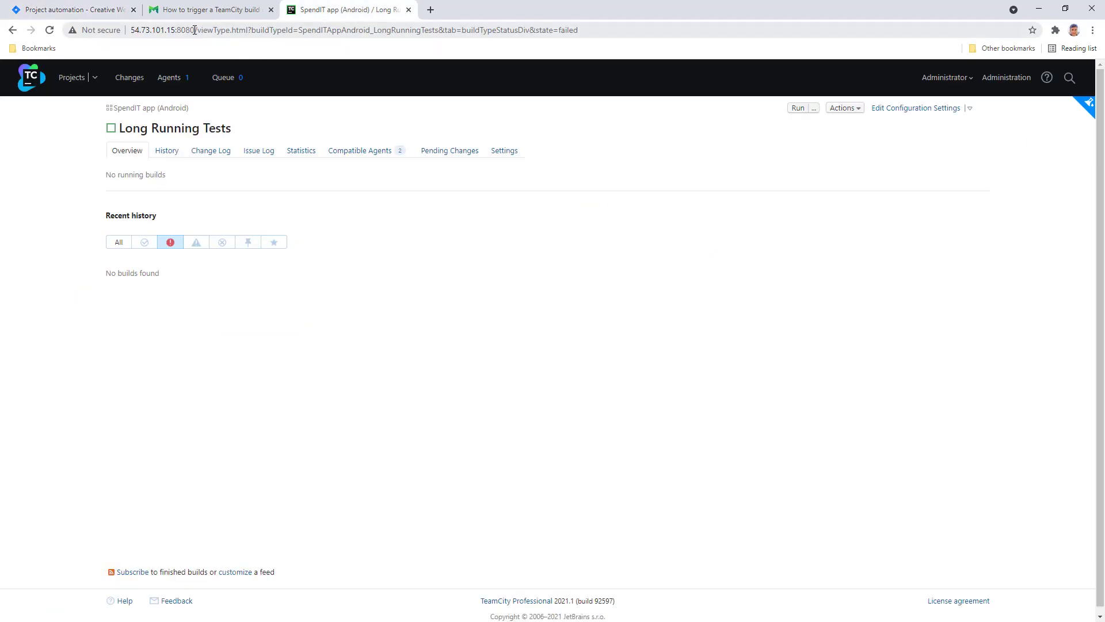
drag(195, 30, 130, 30)
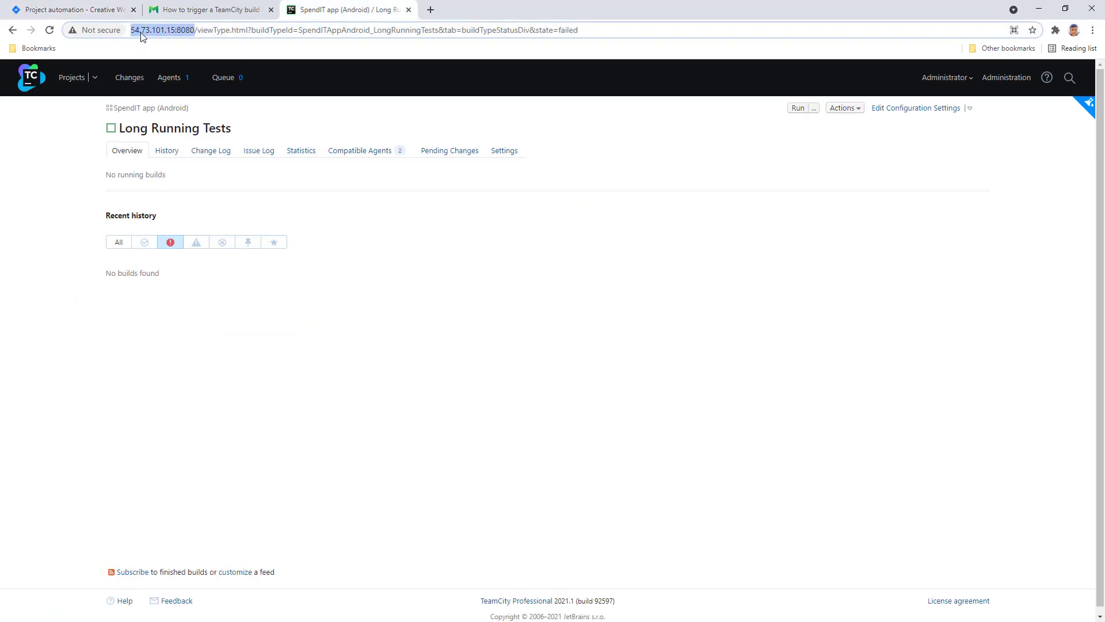
right_click(142, 33)
click(170, 96)
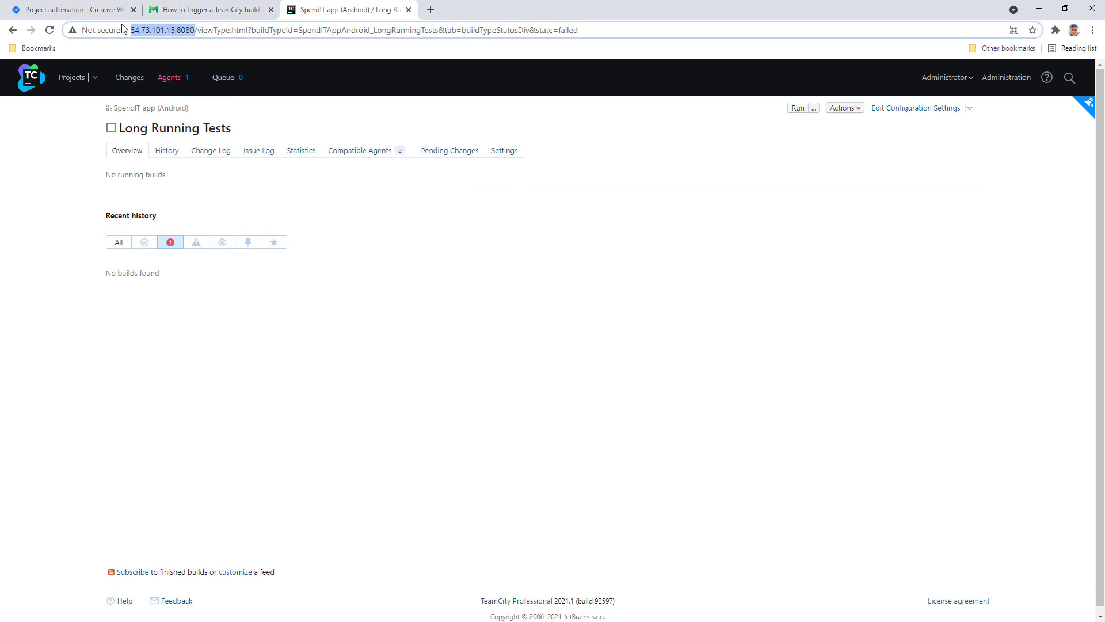
click(104, 12)
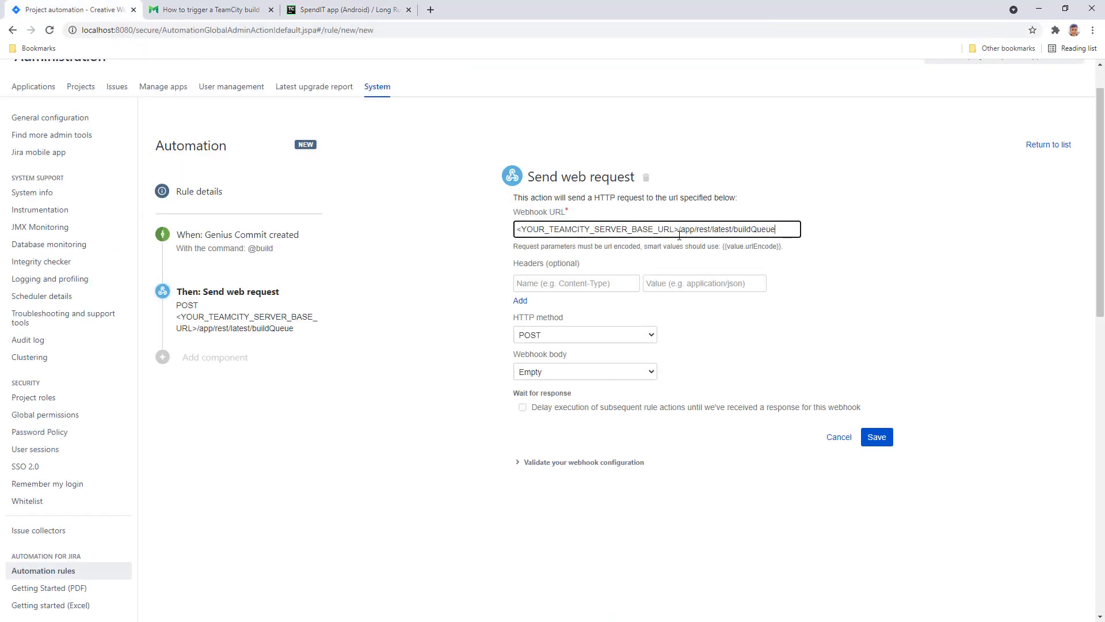
drag(679, 231, 515, 230)
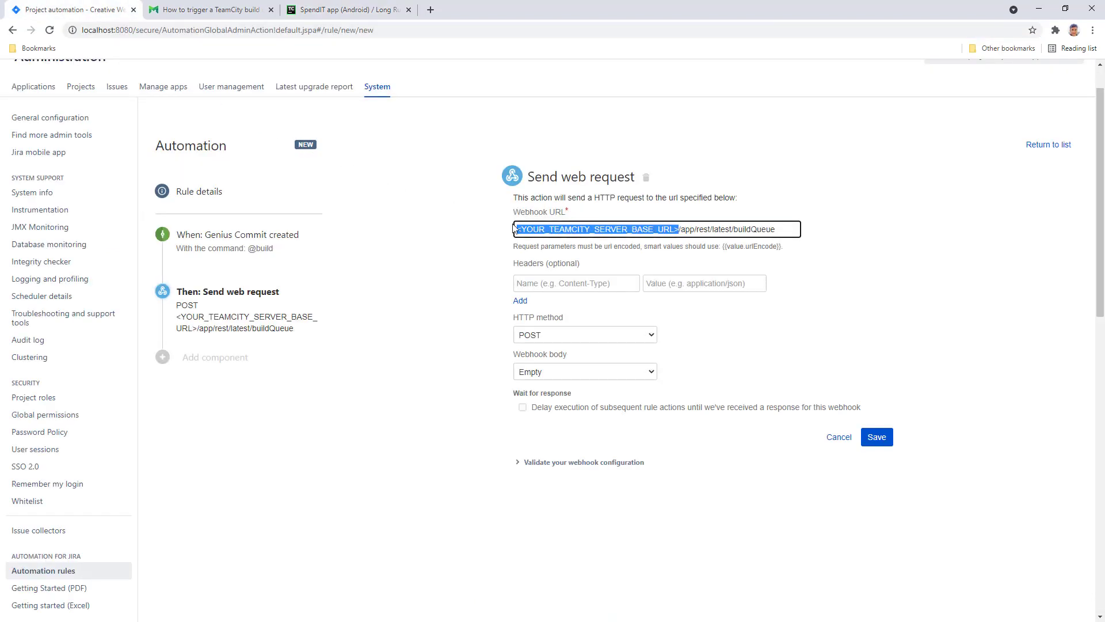
right_click(546, 233)
click(596, 285)
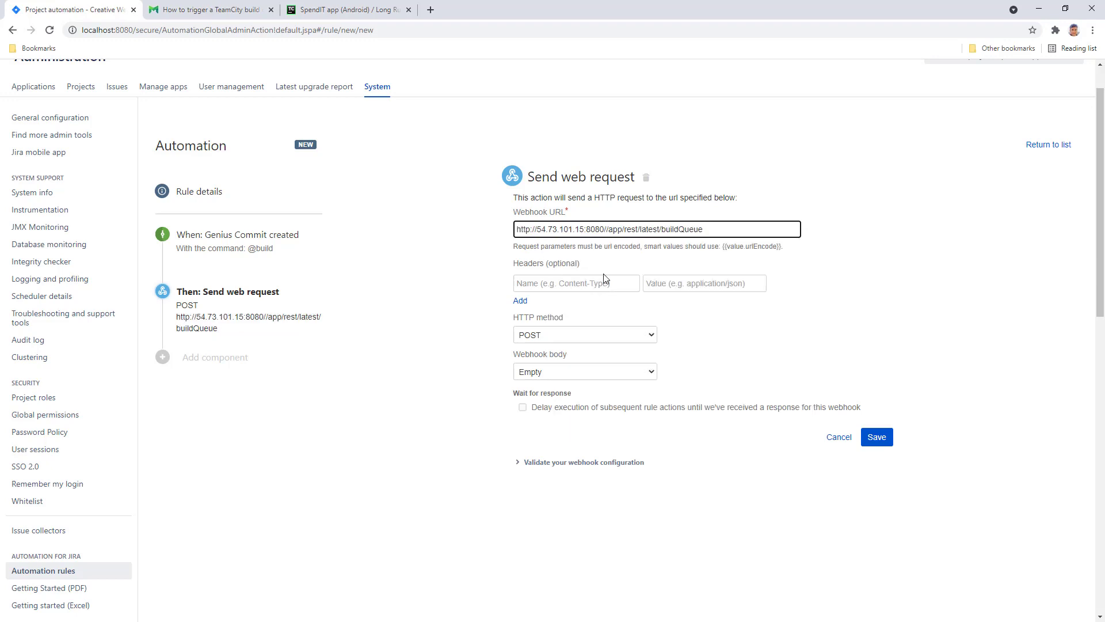
key(BackSpace)
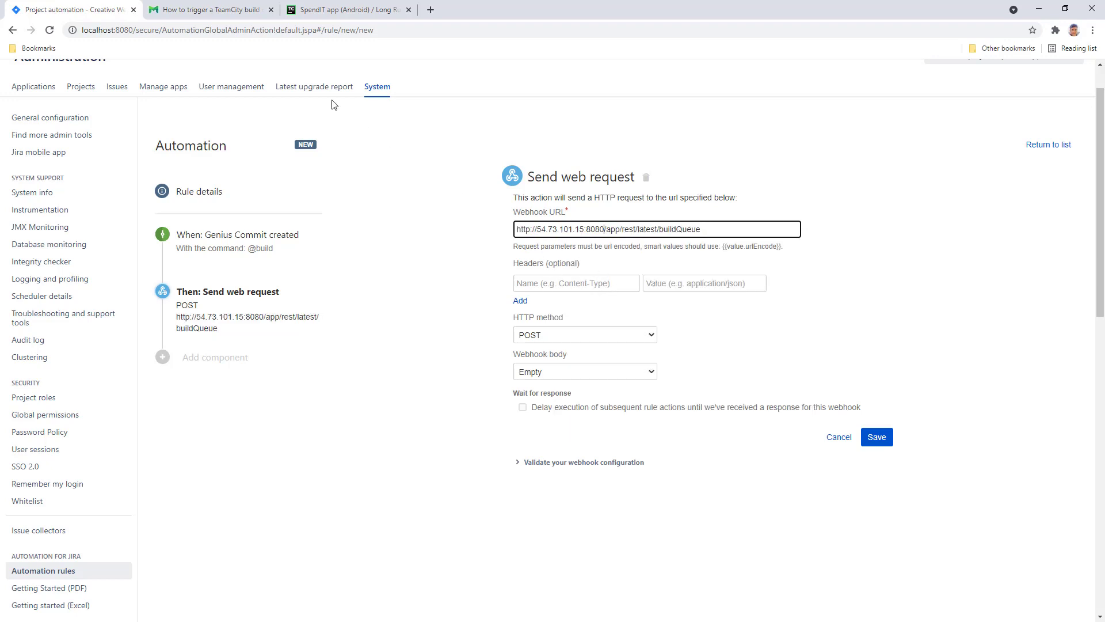
Step: Copy the header name Authorization from the TeamCity documentation into the first header name of the Send web request action
click(207, 10)
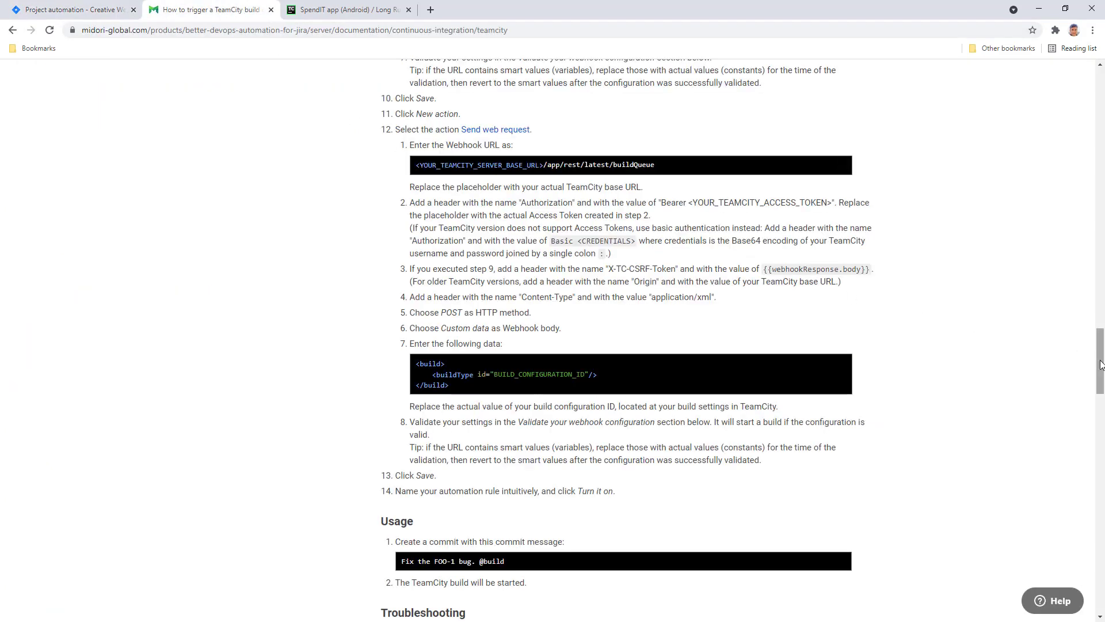
scroll(1094, 363, down, 1)
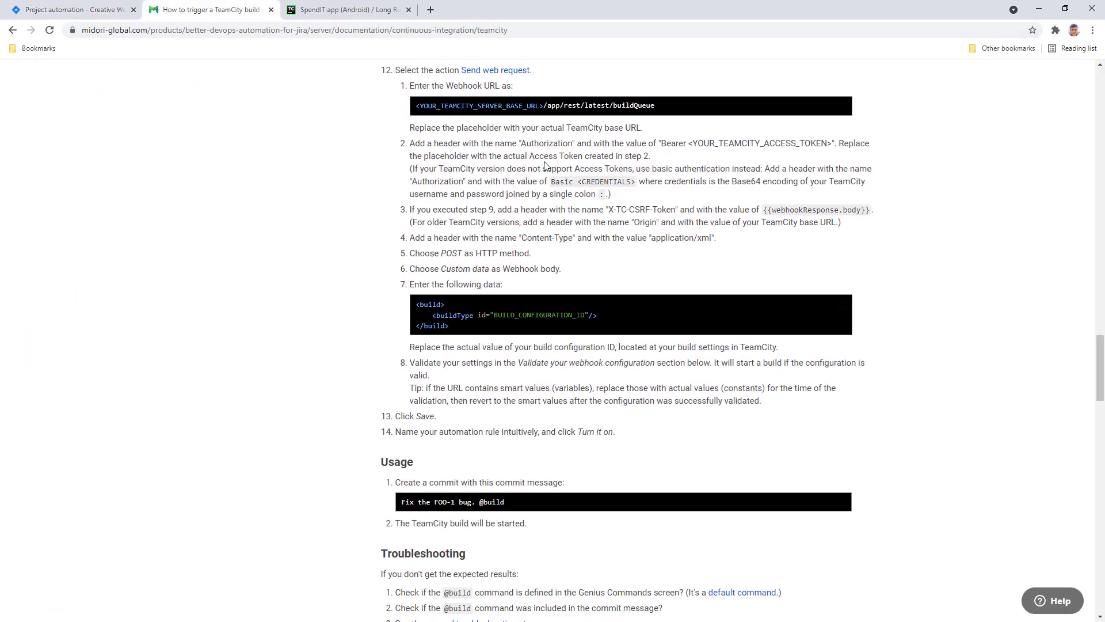
drag(523, 145, 570, 146)
right_click(568, 147)
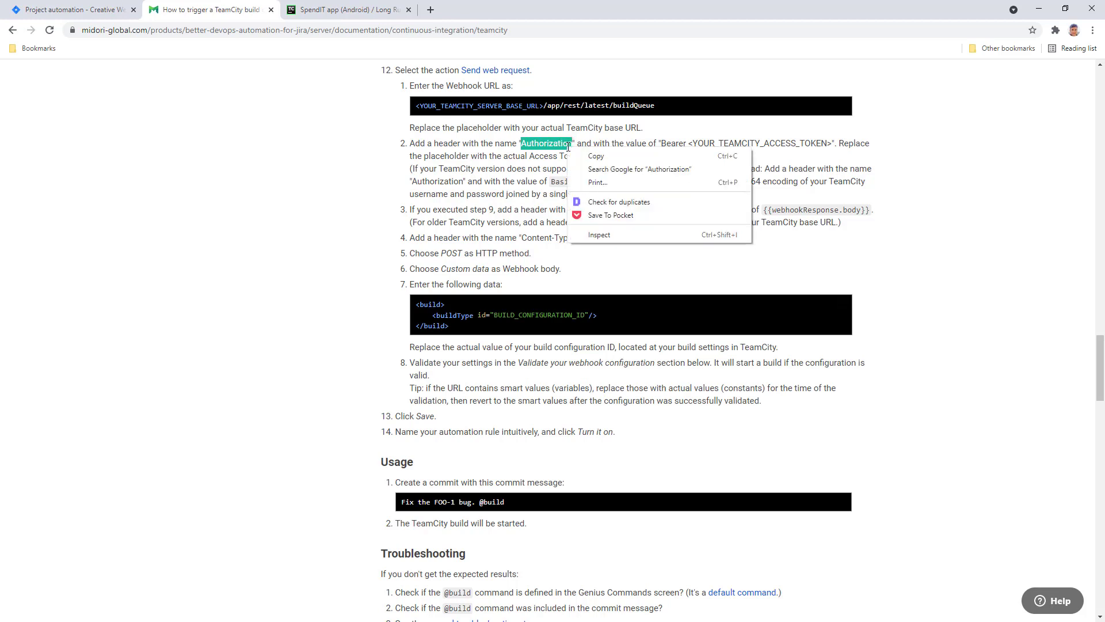
click(609, 157)
click(122, 16)
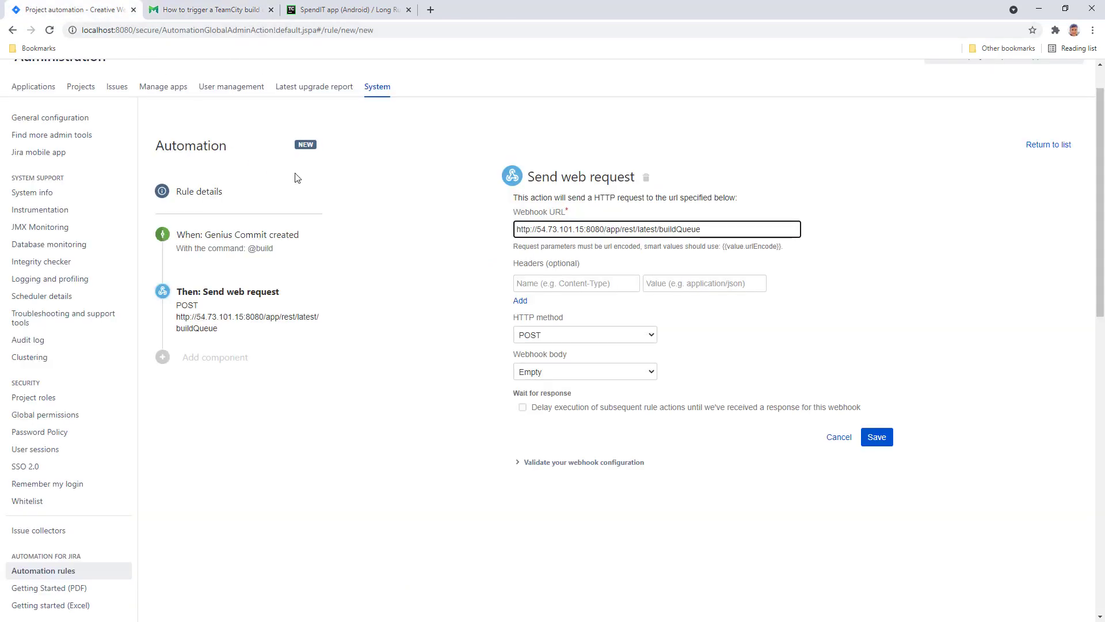
click(561, 282)
right_click(561, 282)
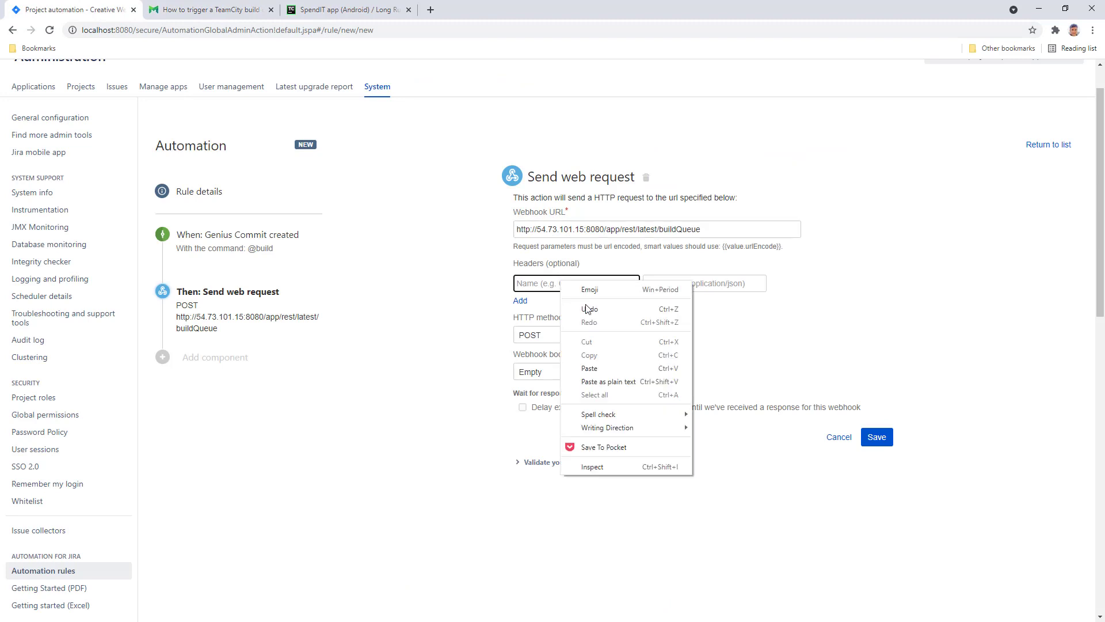
click(612, 369)
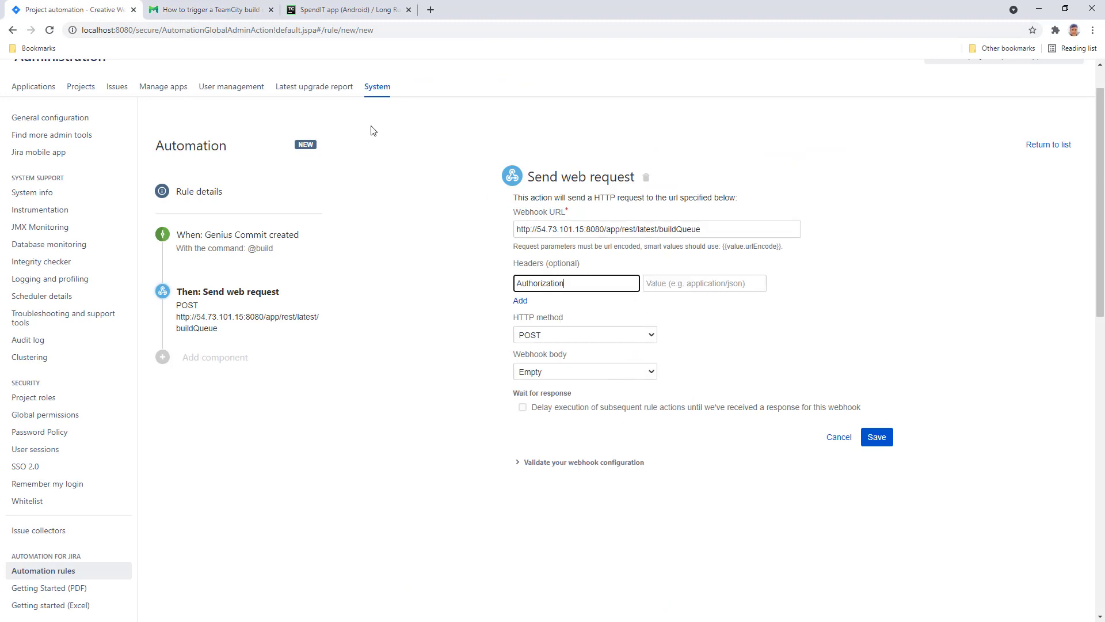
Step: Copy the Bearer <YOUR_TEAMCITY_ACCESS_TOKEN> template from the documentation into the Authorization header's value
click(223, 14)
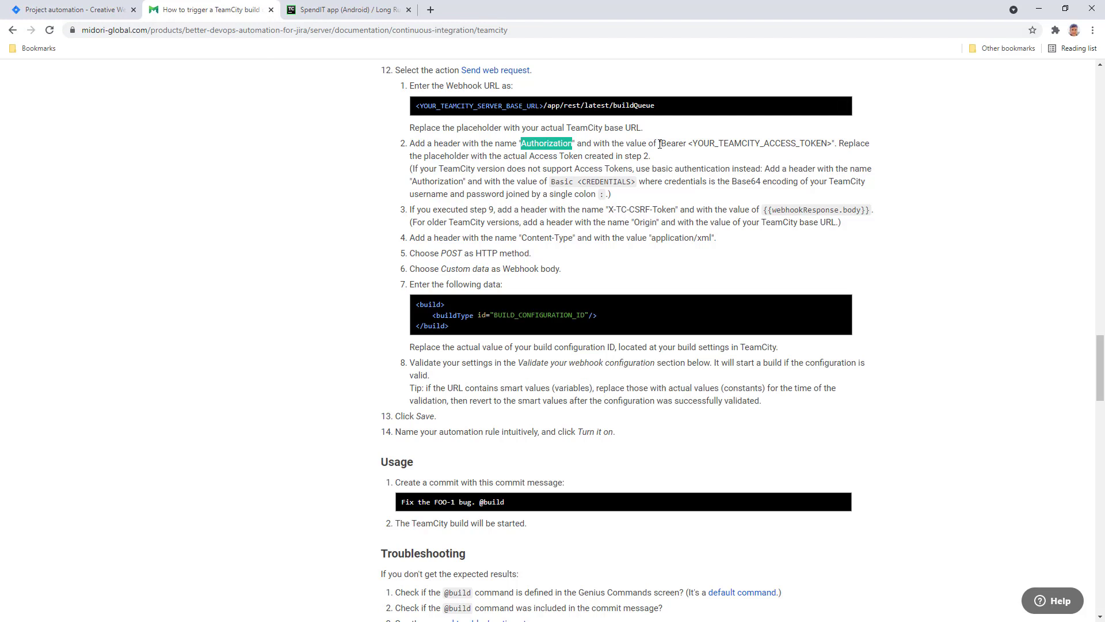
drag(663, 143, 833, 143)
right_click(826, 144)
click(842, 153)
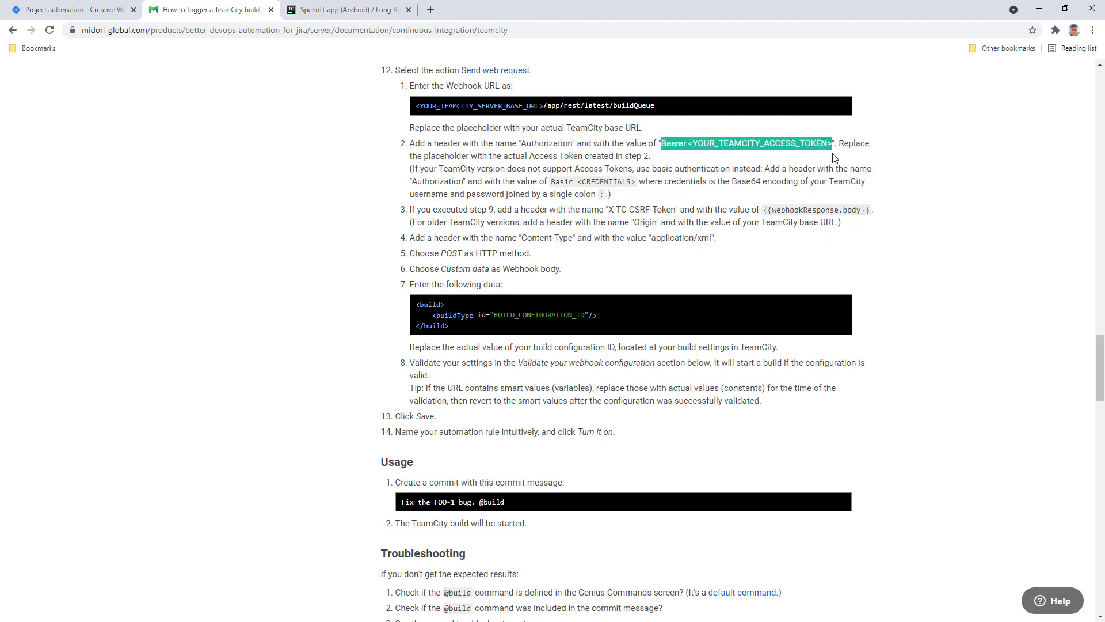
click(85, 10)
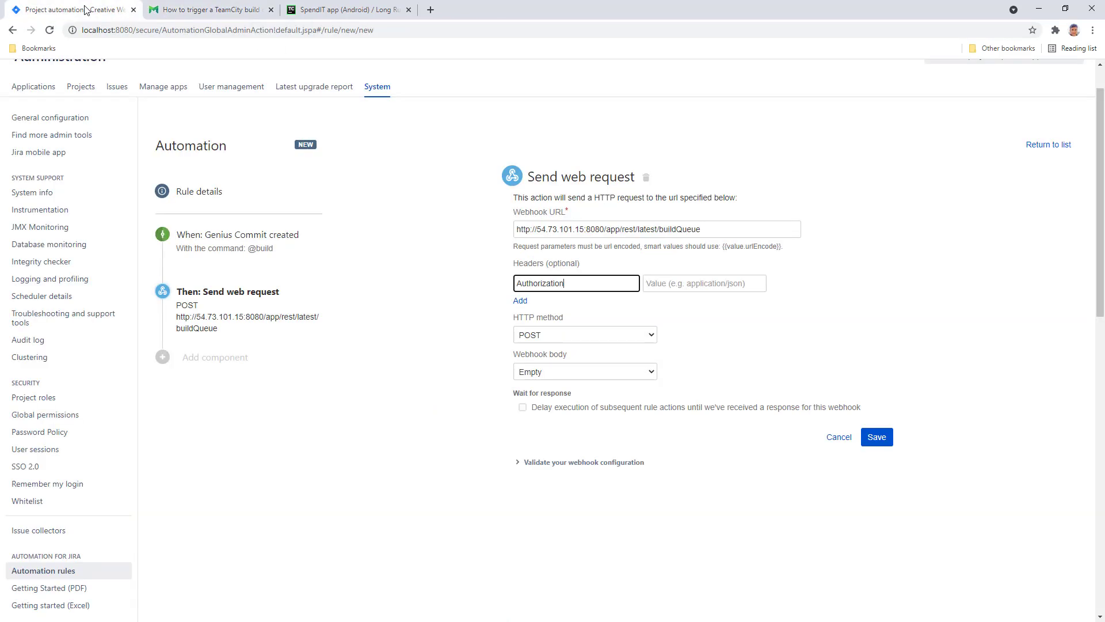
click(685, 277)
right_click(687, 281)
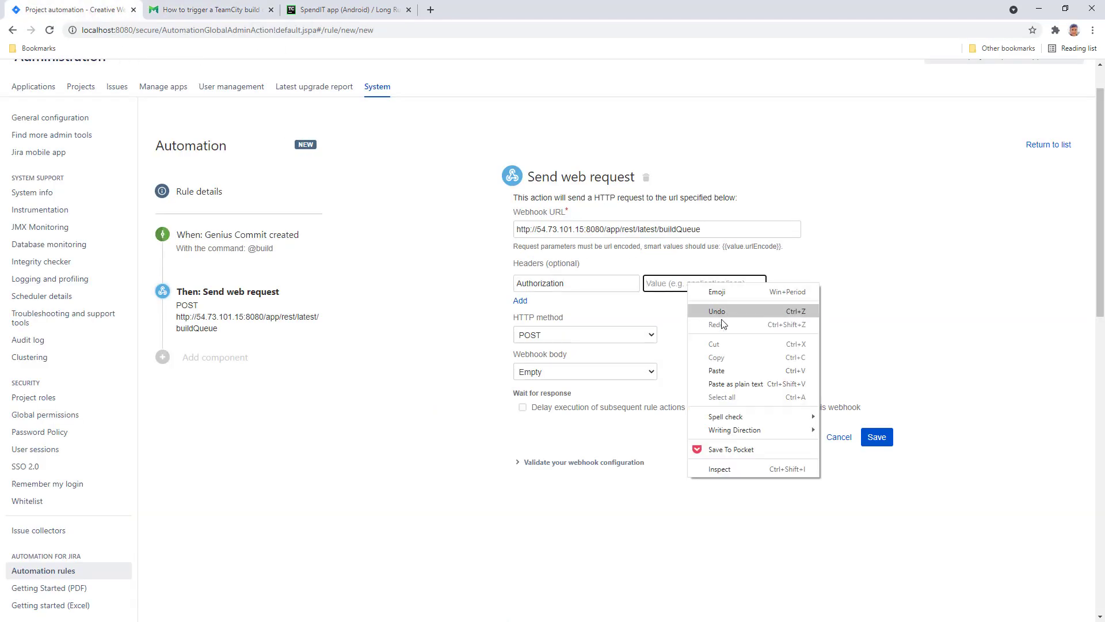
click(741, 369)
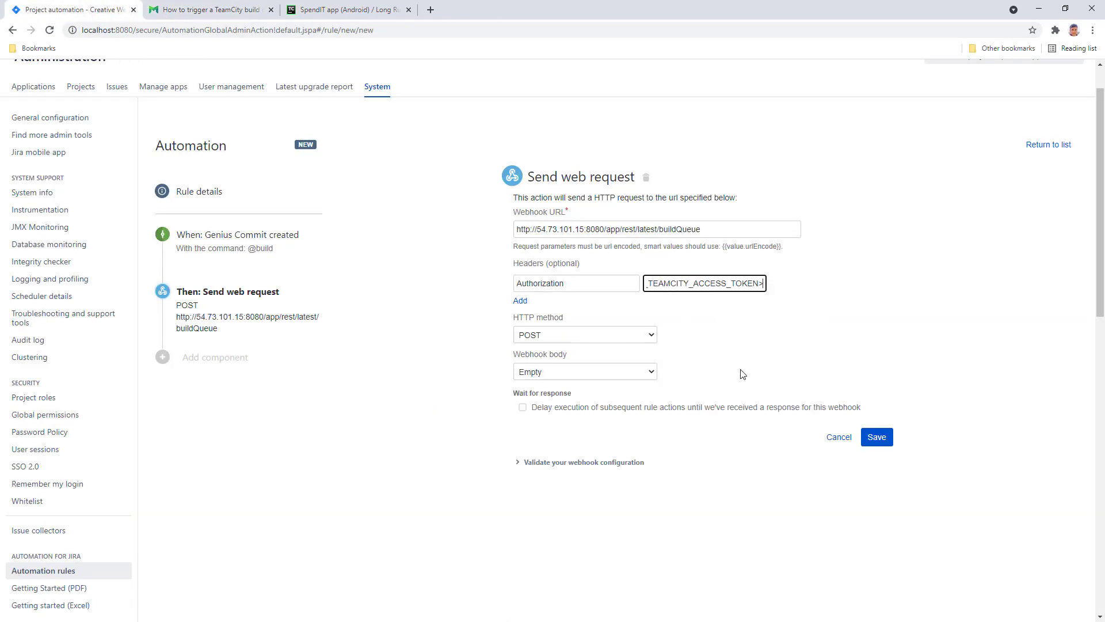
Step: Switch to TeamCity and create an access token named BetterDevOpsAutomation in the administrator's profile
click(338, 12)
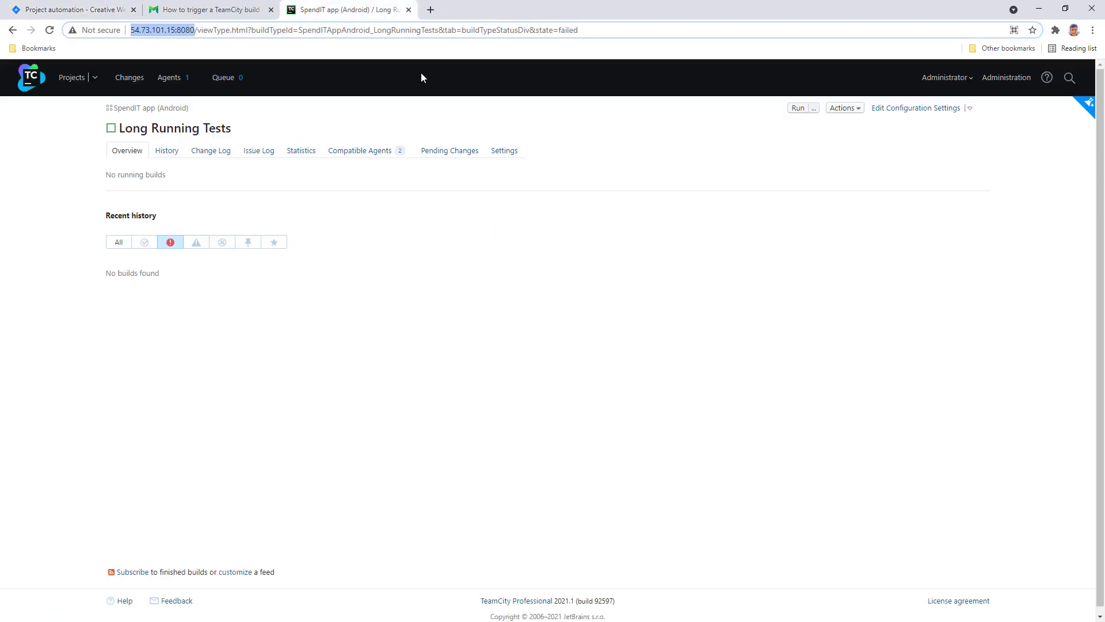
click(967, 80)
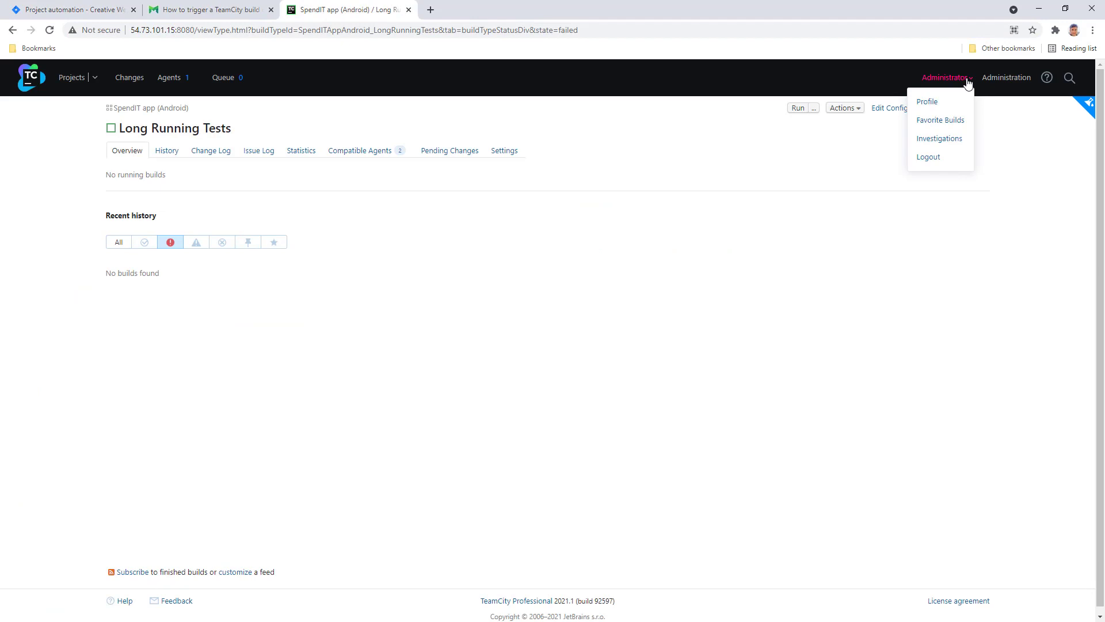
click(929, 103)
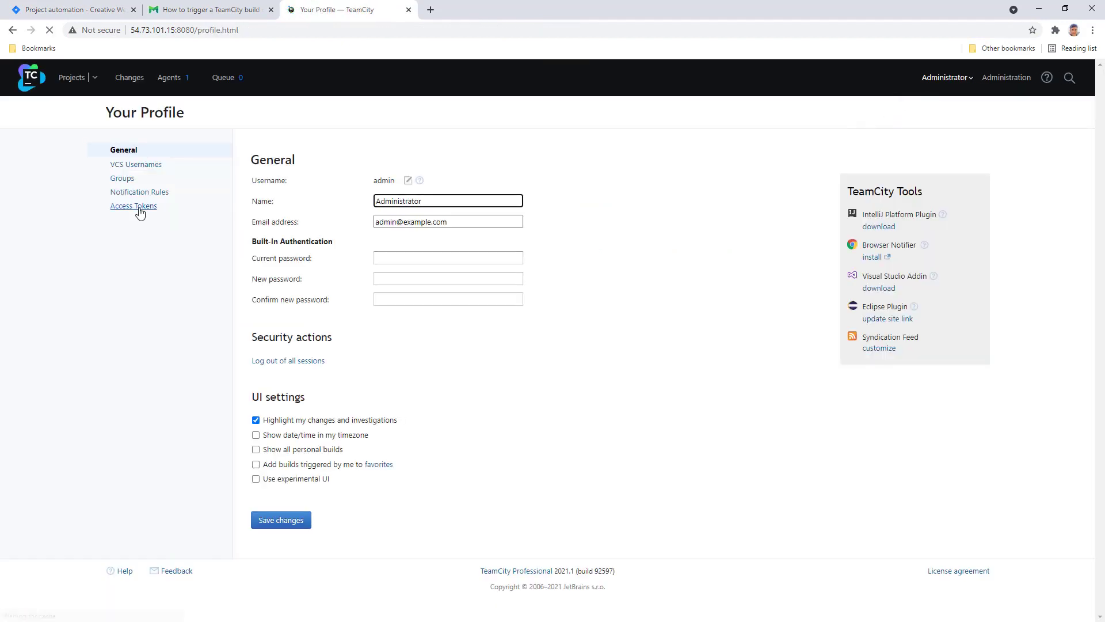
click(139, 209)
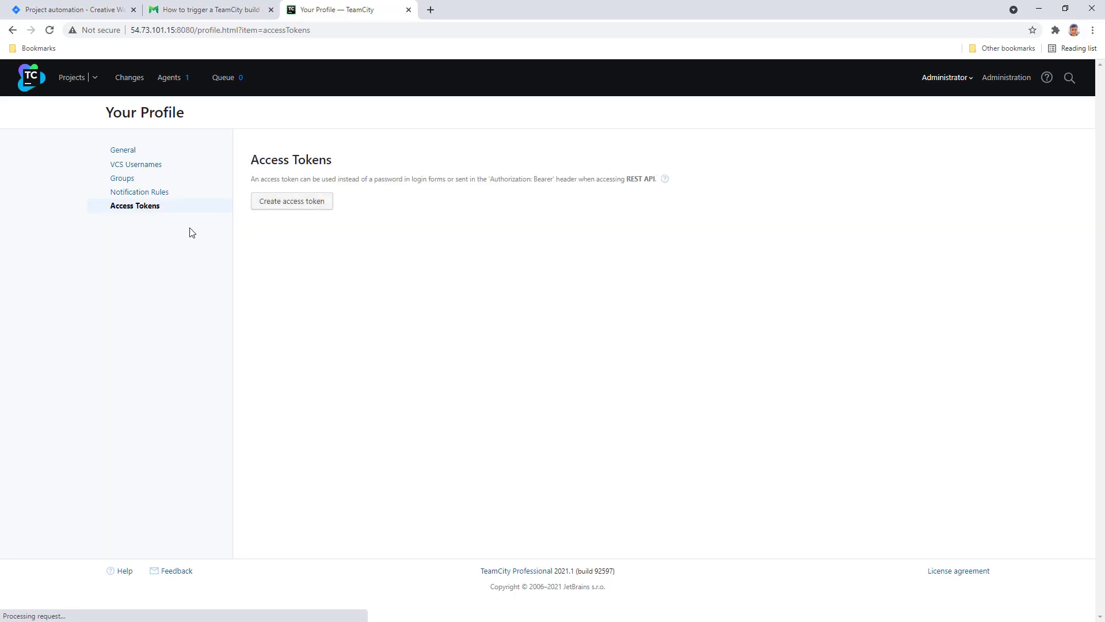
click(301, 205)
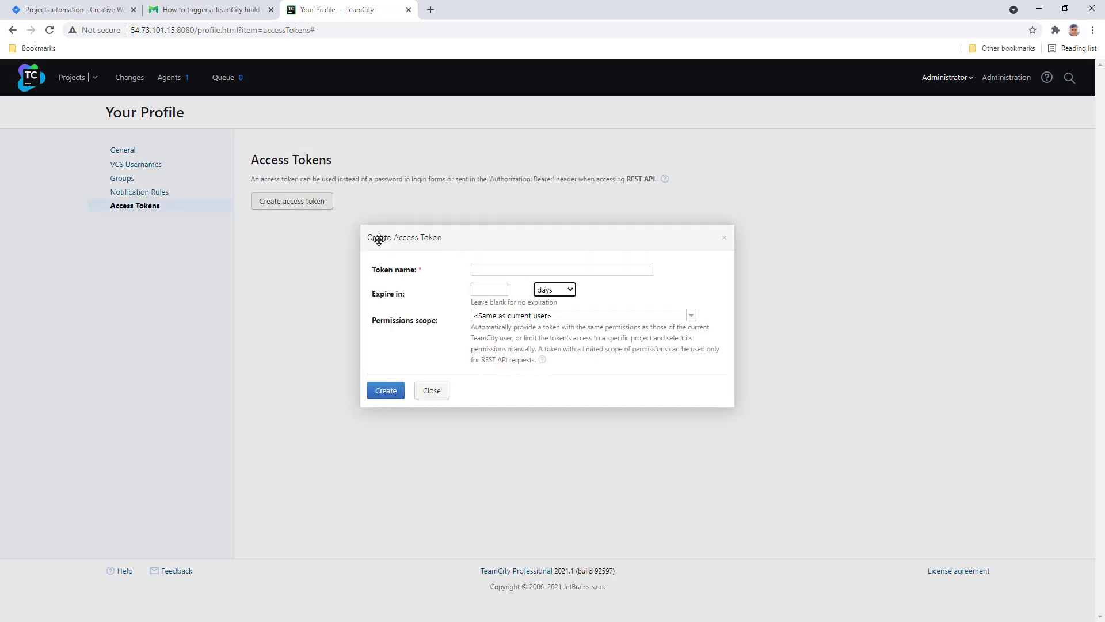
click(489, 270)
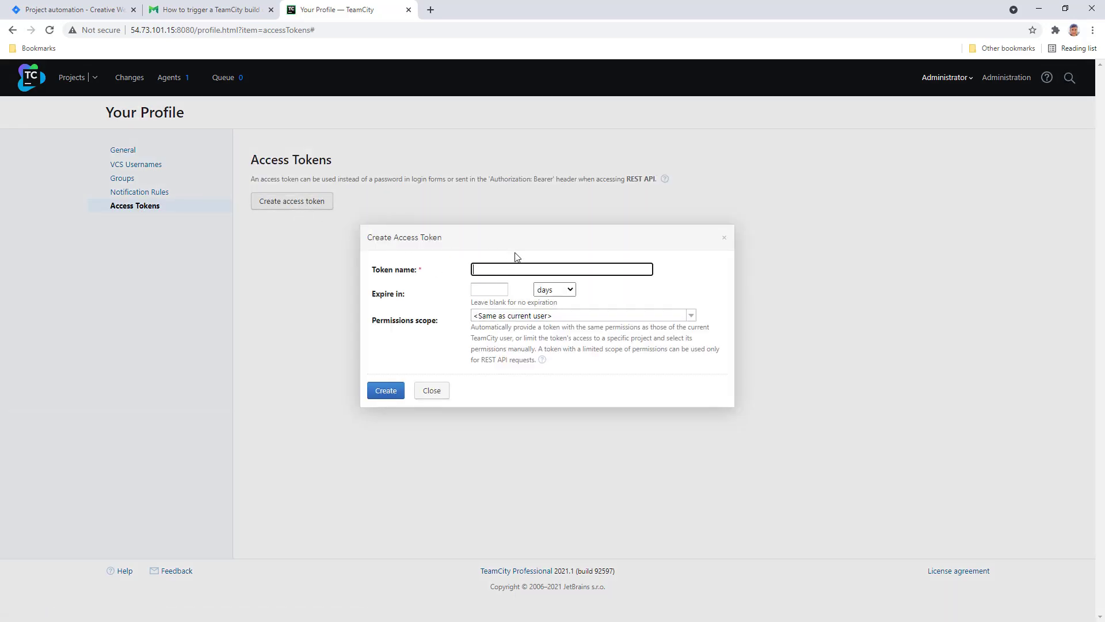
text(BetterDevOpsAutomation)
click(392, 395)
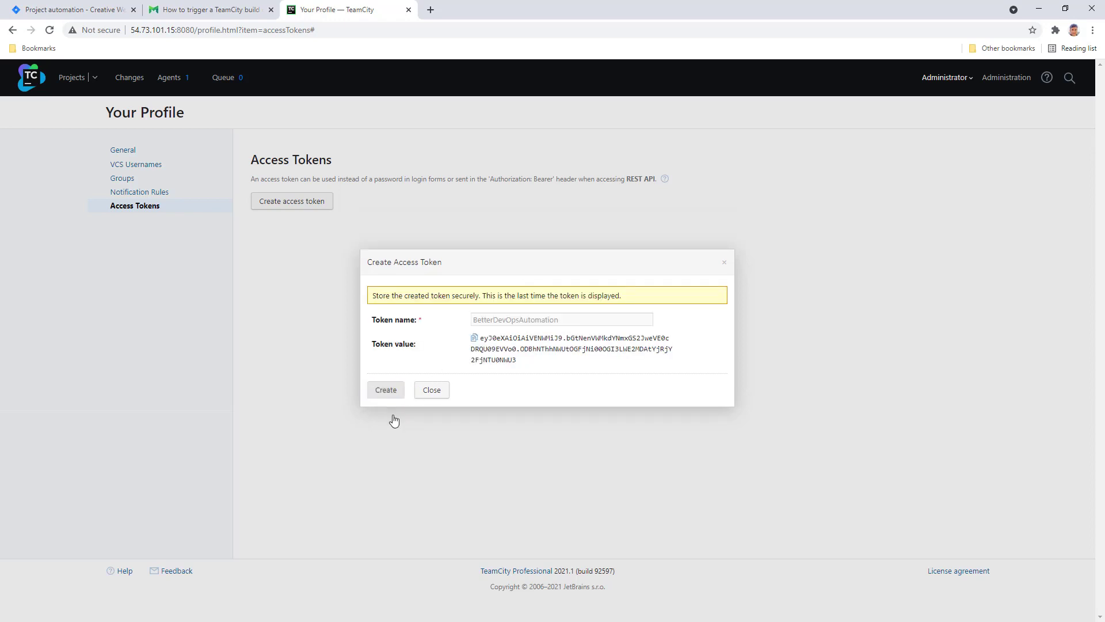
Step: Copy the new access token and paste it over the token placeholder in the rule's Authorization header value, keeping the Bearer prefix
click(474, 338)
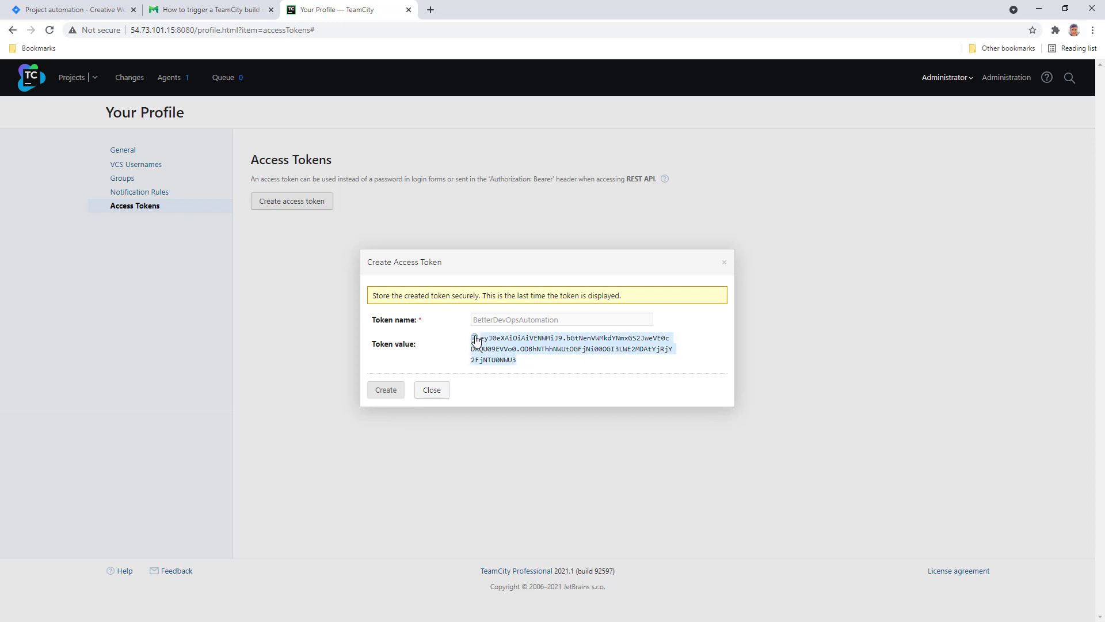
click(76, 11)
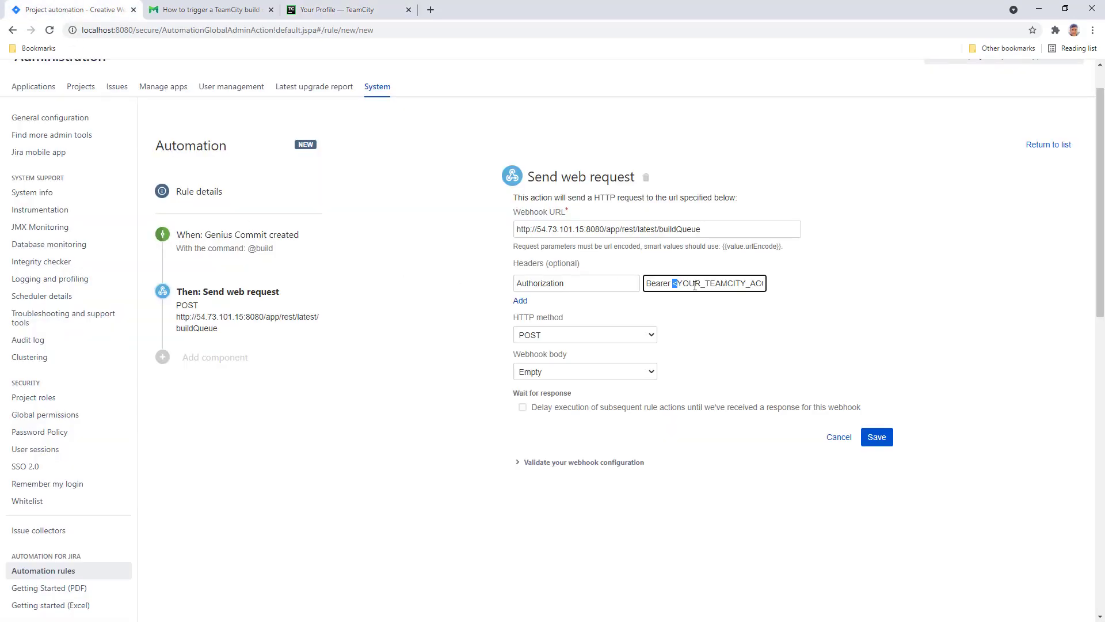
drag(695, 285, 747, 286)
right_click(743, 283)
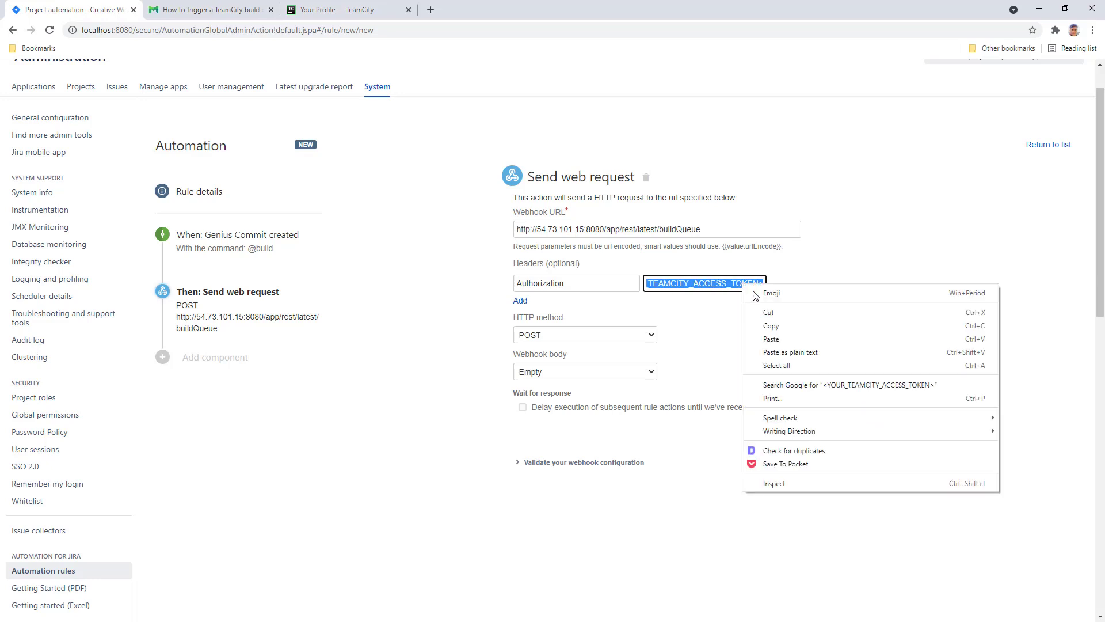
click(778, 338)
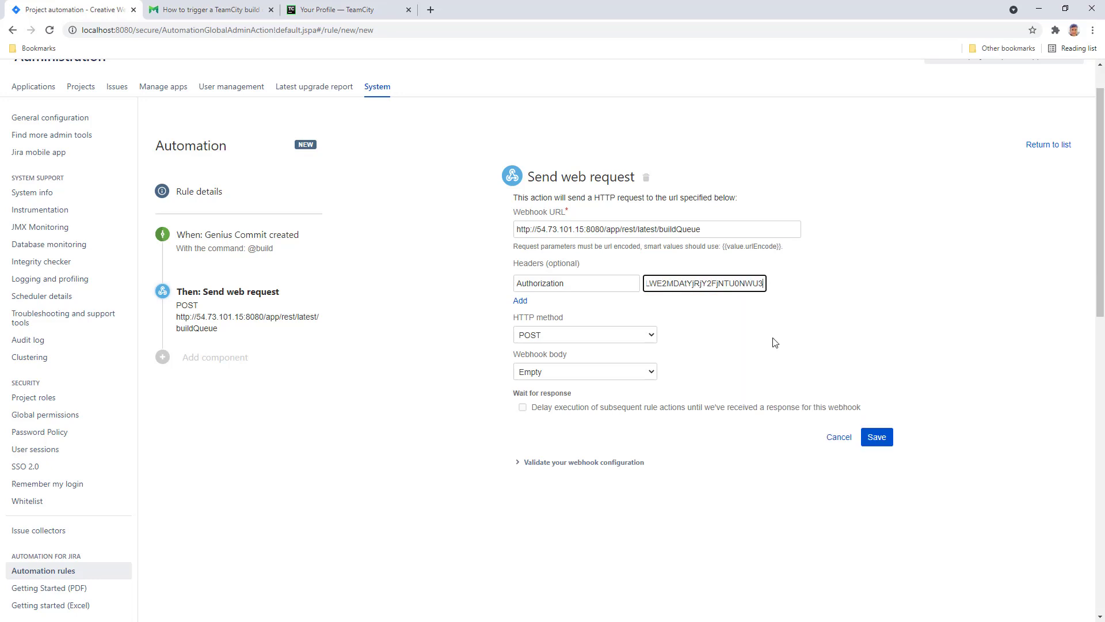
key(Home)
Step: Add a second header to the web request, copying its name Origin from the documentation
click(224, 11)
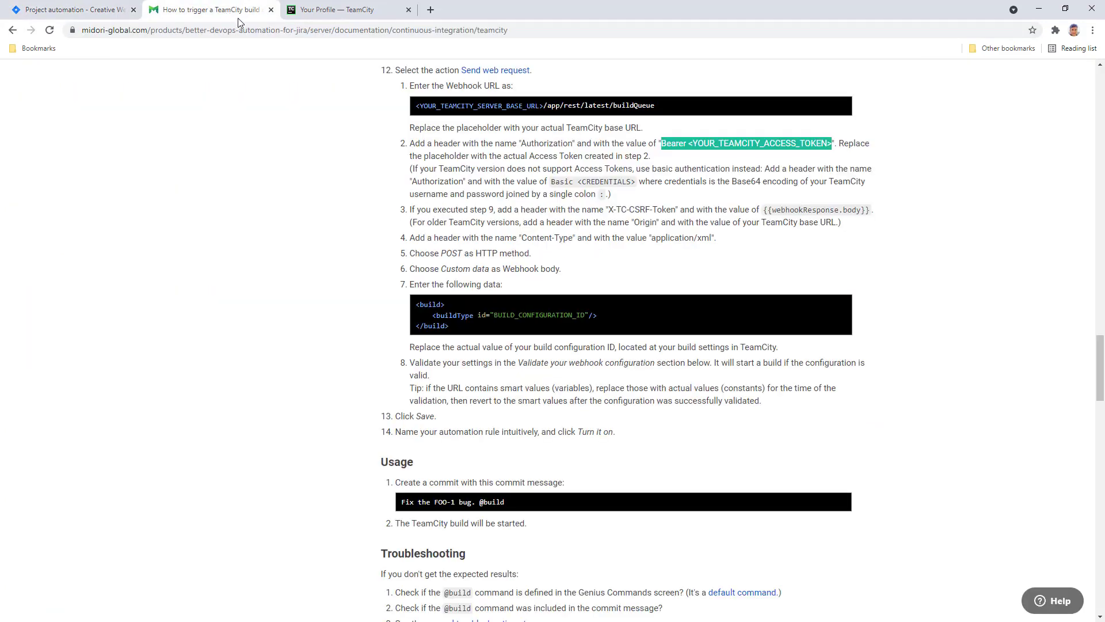
drag(634, 222, 657, 224)
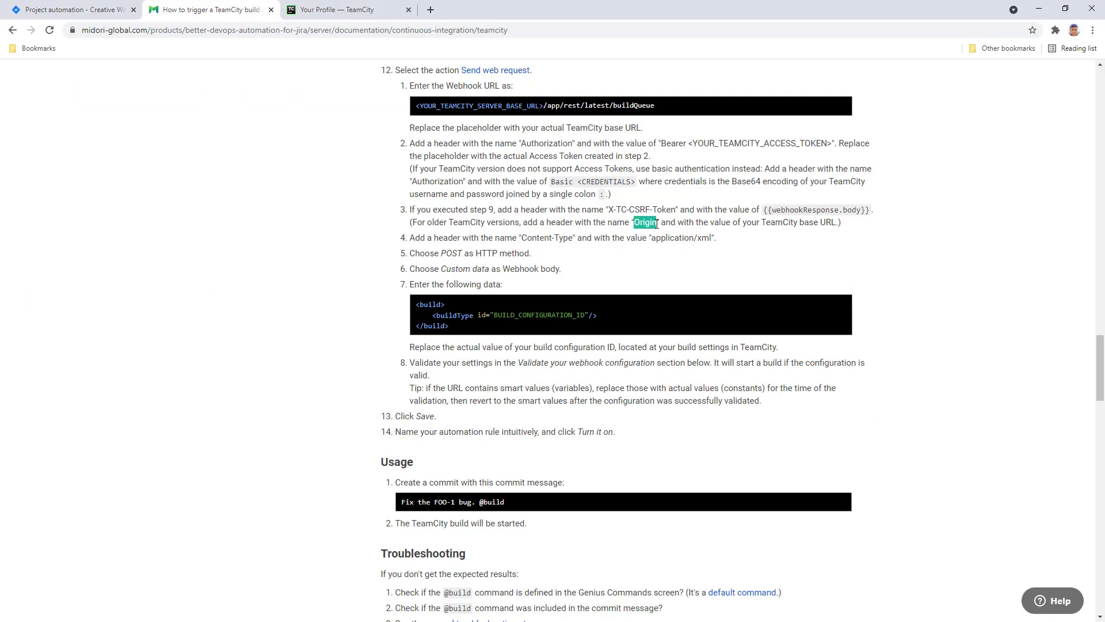
right_click(651, 222)
click(665, 232)
click(84, 17)
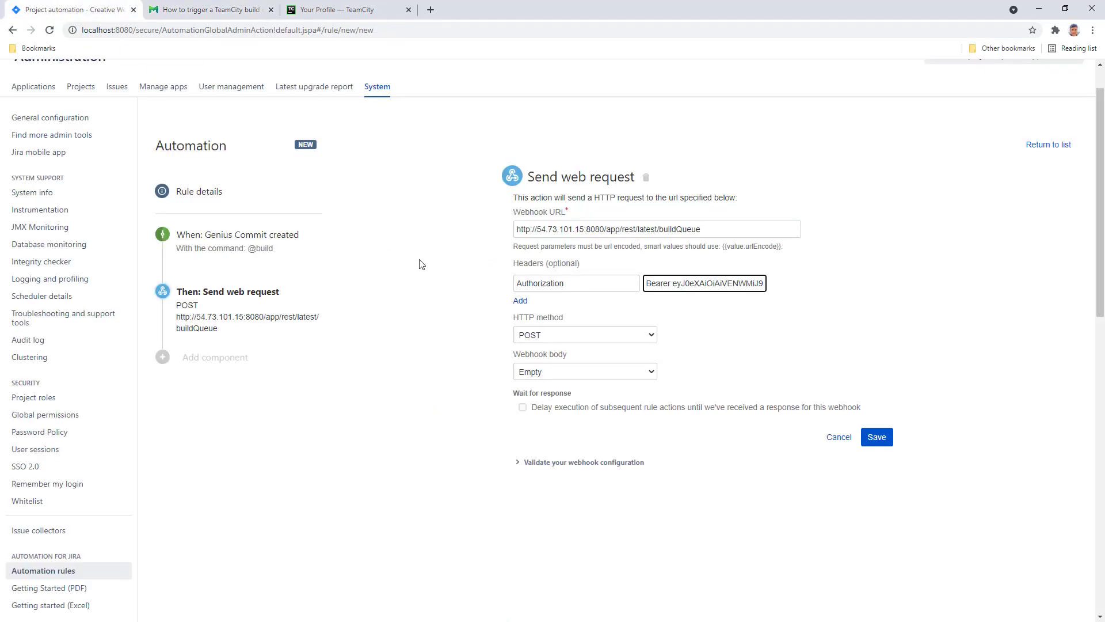
click(516, 303)
right_click(525, 306)
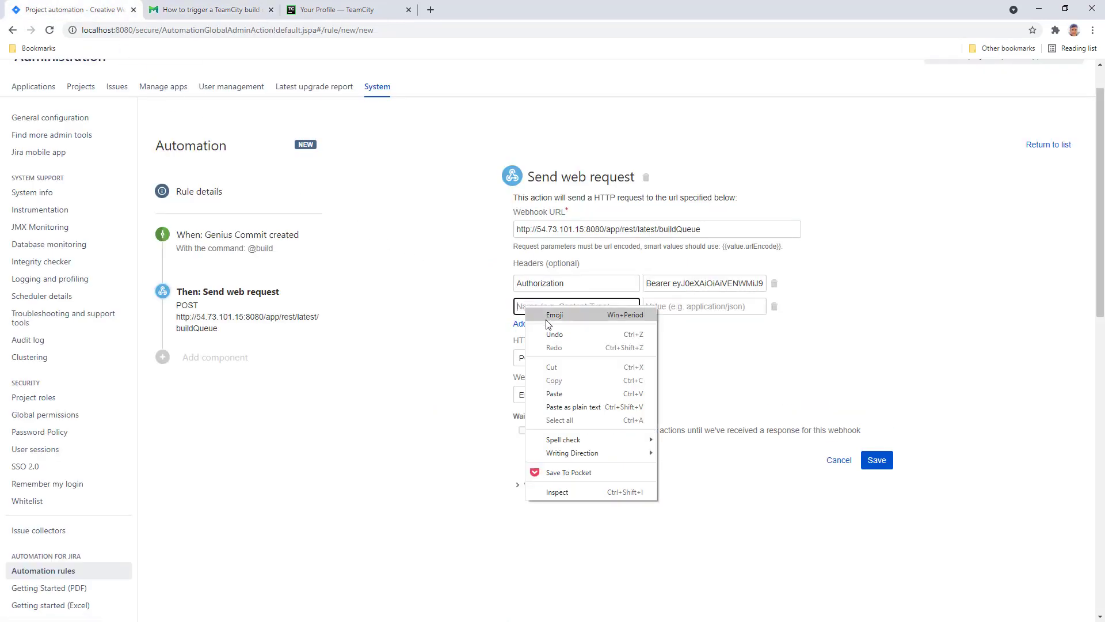
click(567, 393)
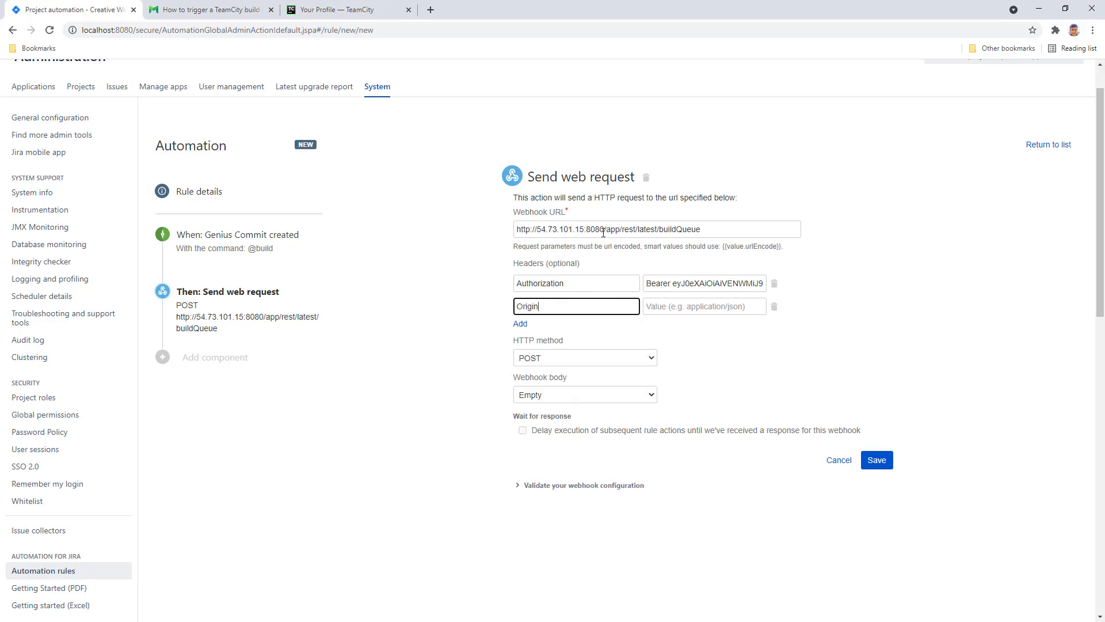
drag(603, 231, 511, 229)
right_click(559, 233)
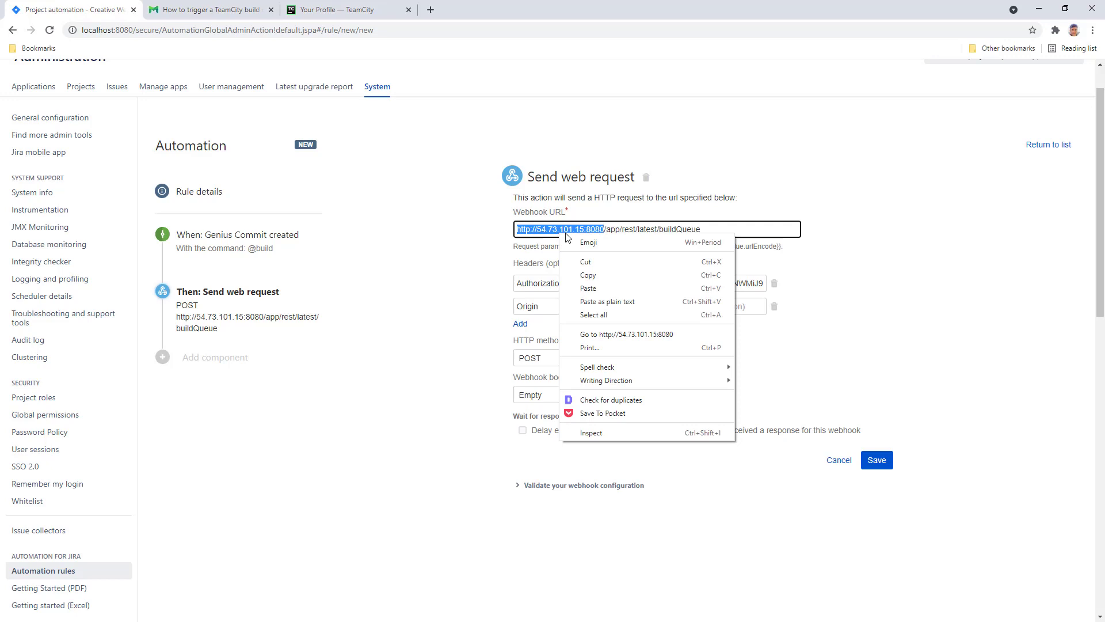
click(607, 276)
click(671, 307)
right_click(672, 312)
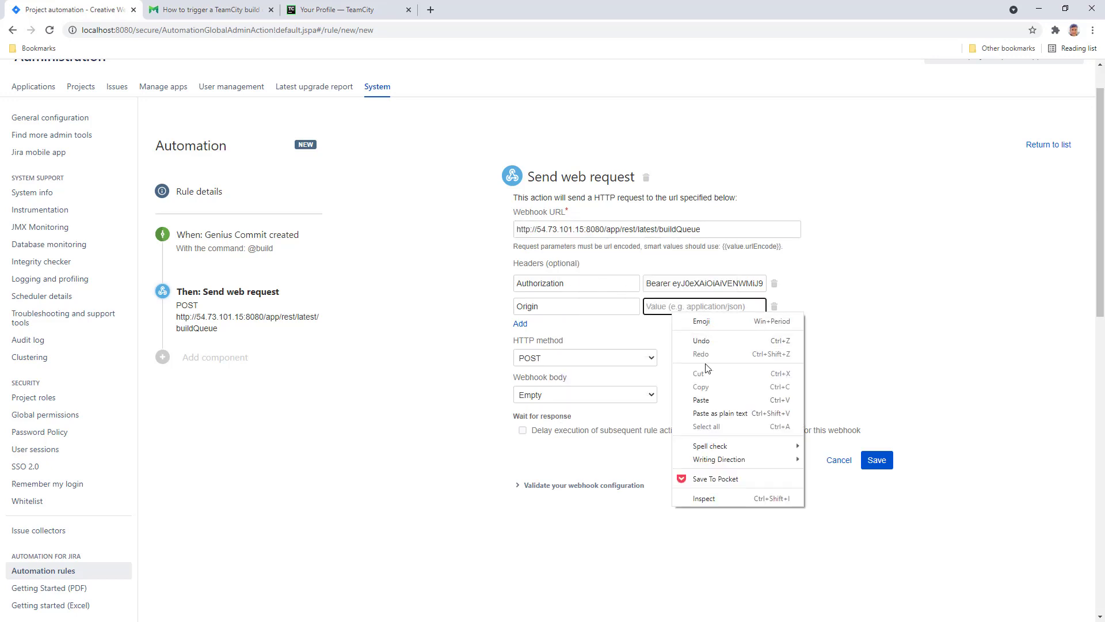
click(716, 402)
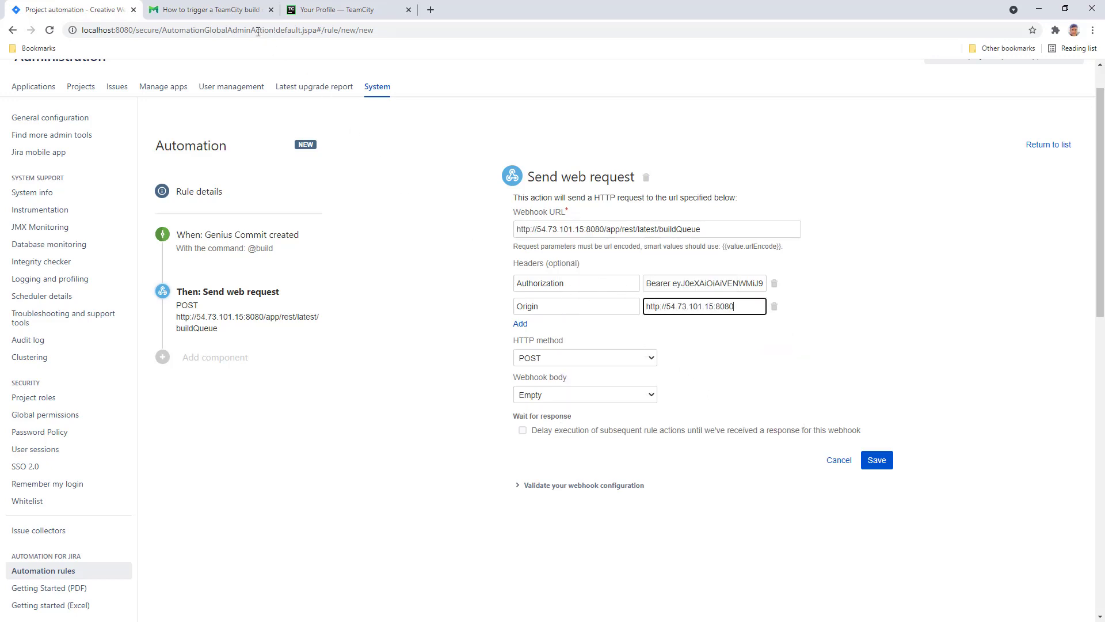
Step: Add a third header to the web request, copying its name Content-Type from the documentation
click(235, 15)
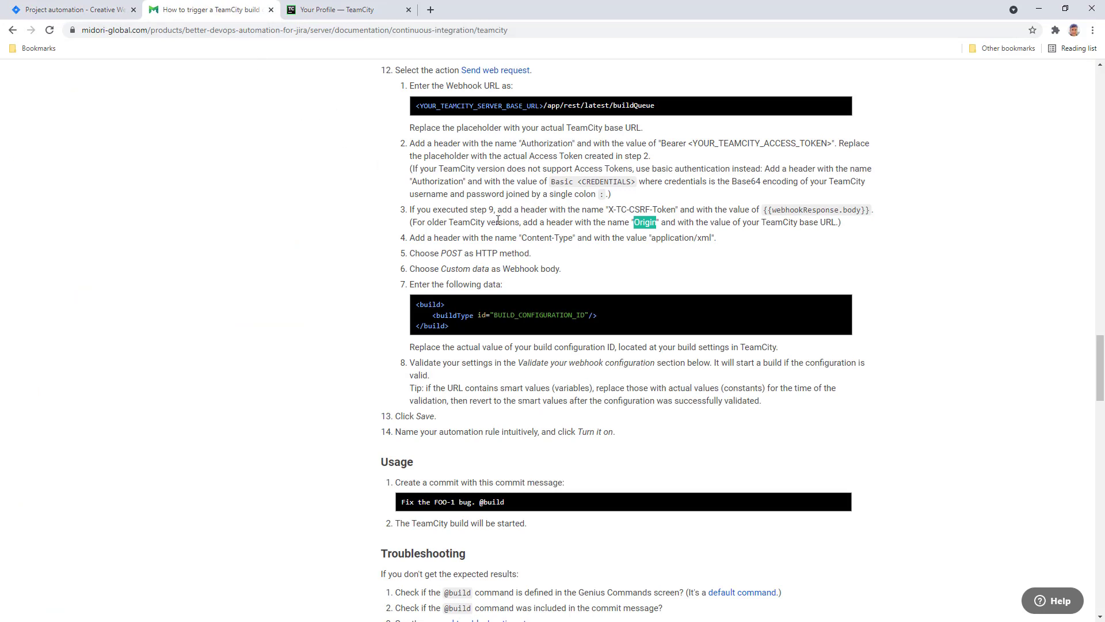
drag(522, 237, 574, 237)
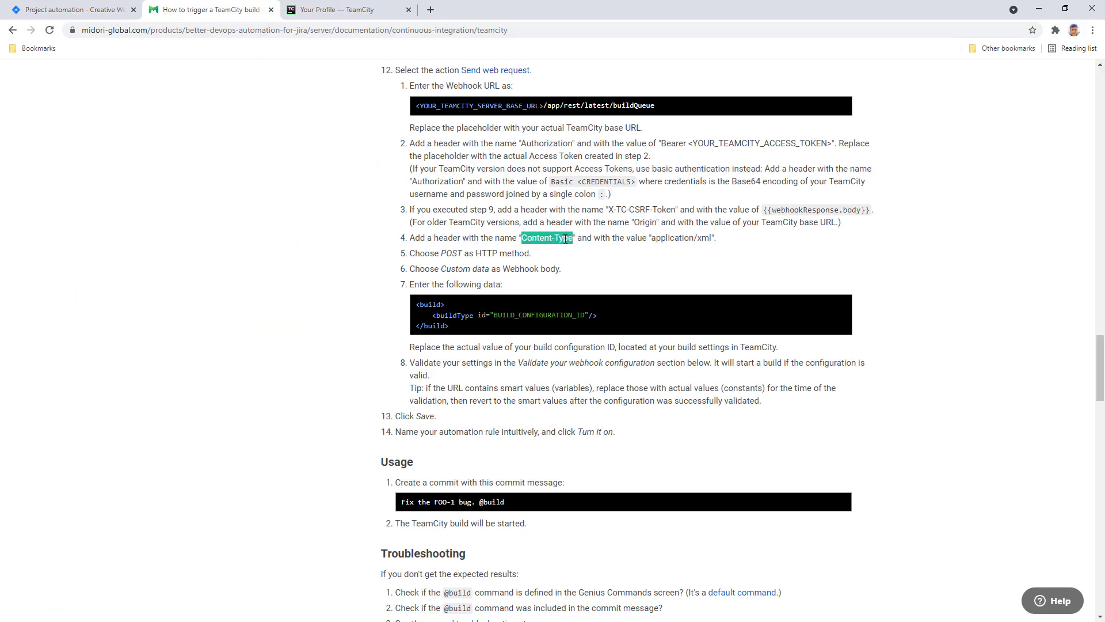
right_click(562, 239)
click(571, 249)
click(86, 10)
click(520, 324)
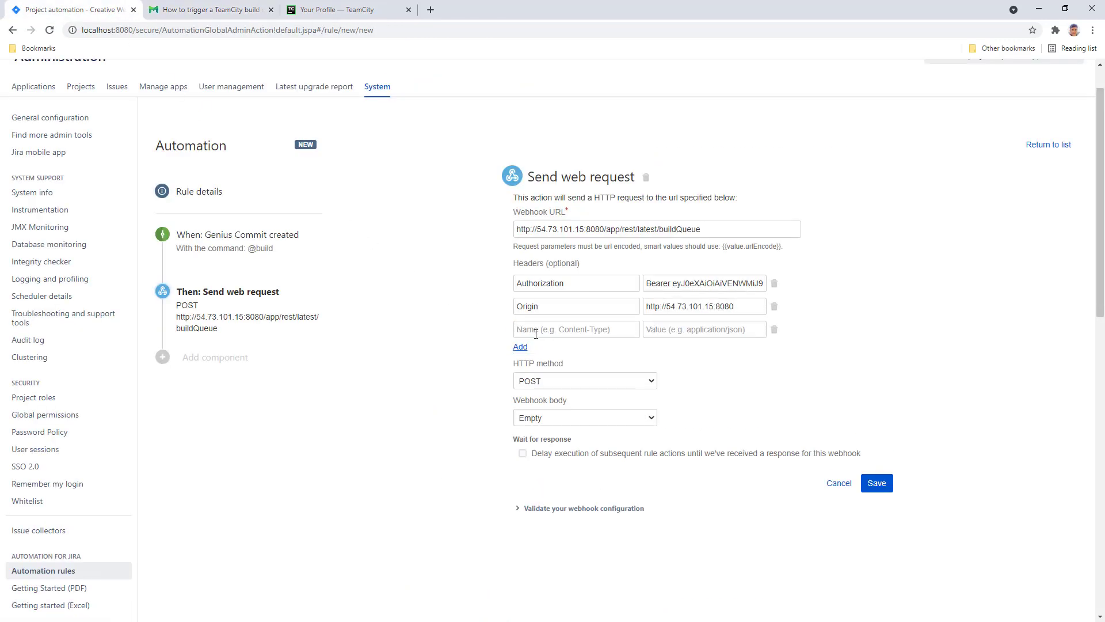
right_click(536, 334)
click(585, 419)
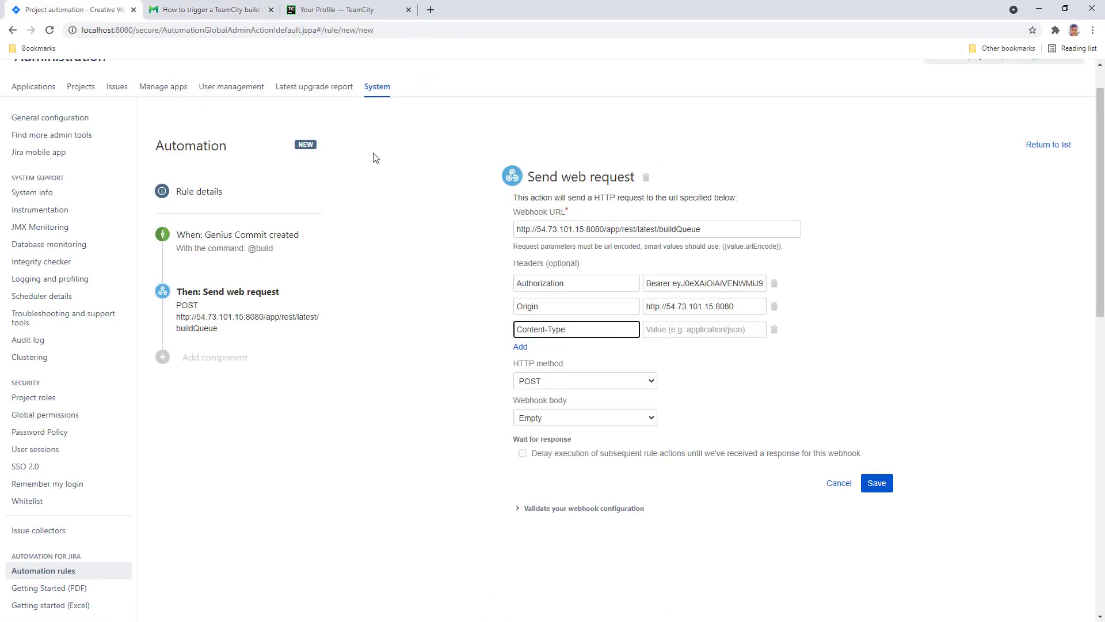
Step: Copy the value application/xml from the documentation into the Content-Type header's value in the Jira rule
click(248, 13)
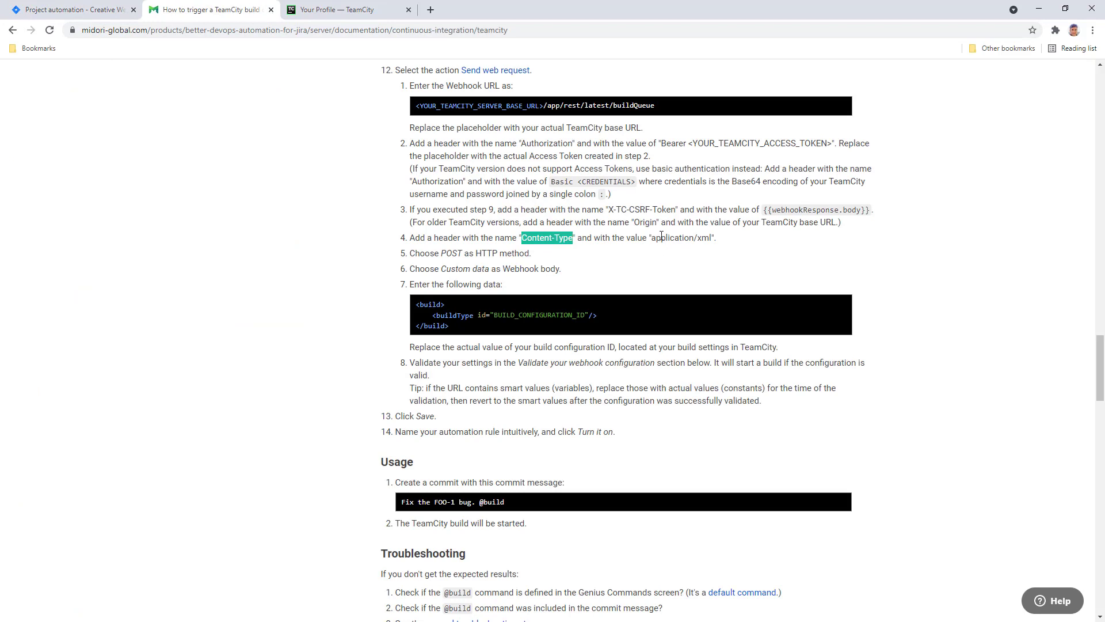
drag(653, 237, 713, 238)
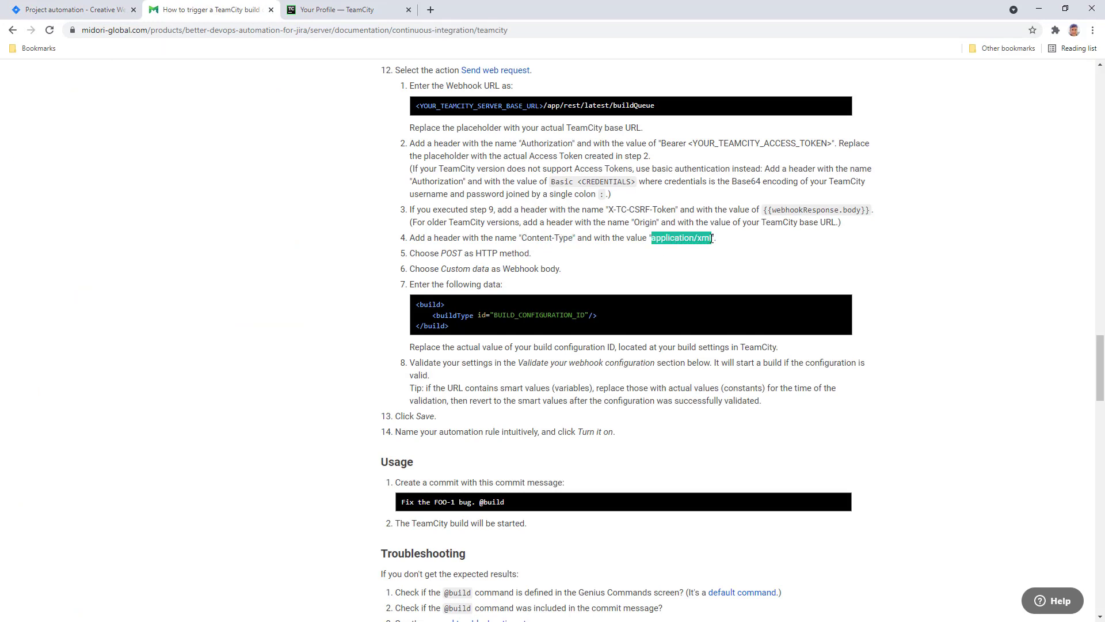
right_click(707, 239)
click(716, 246)
click(63, 10)
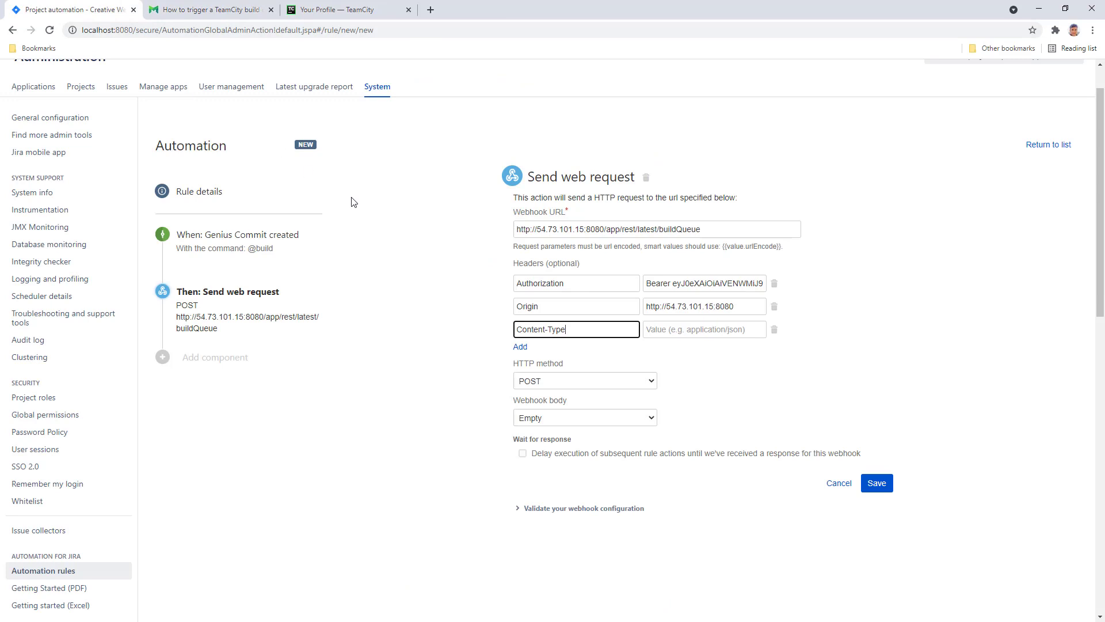
right_click(661, 328)
click(705, 412)
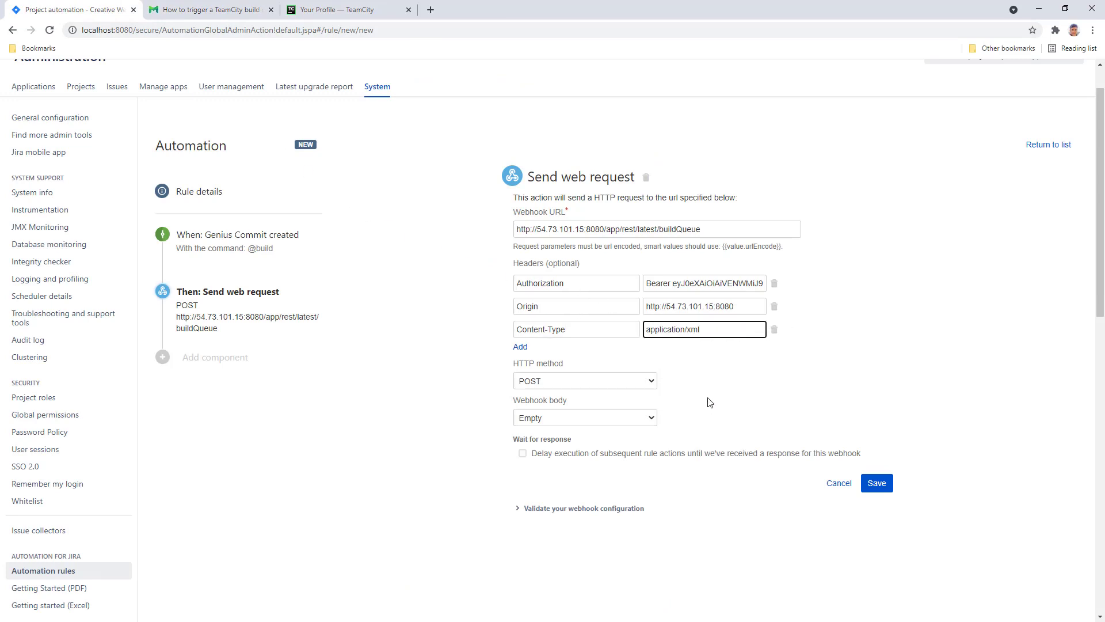
click(709, 401)
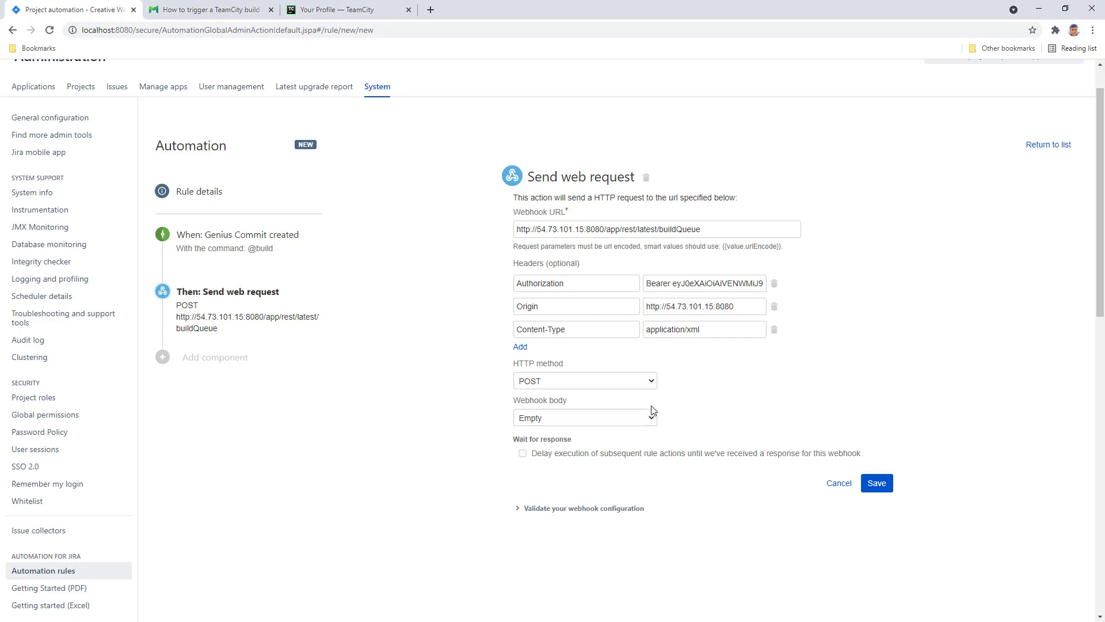
Step: Set the webhook body to Custom data and fill it with the build XML snippet copied from the documentation
click(652, 420)
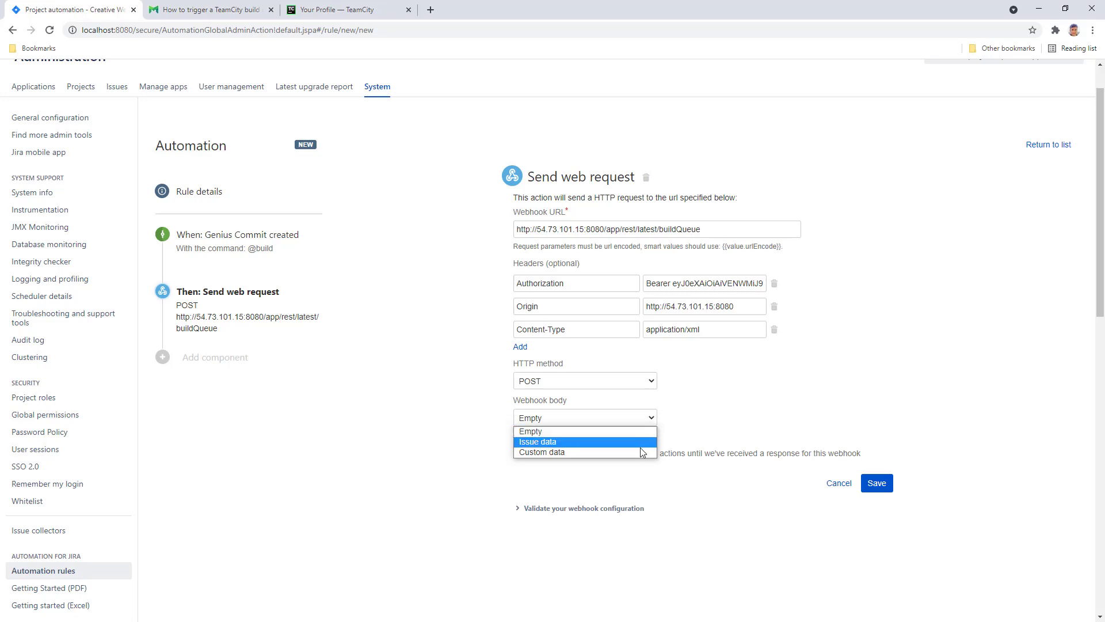
click(642, 453)
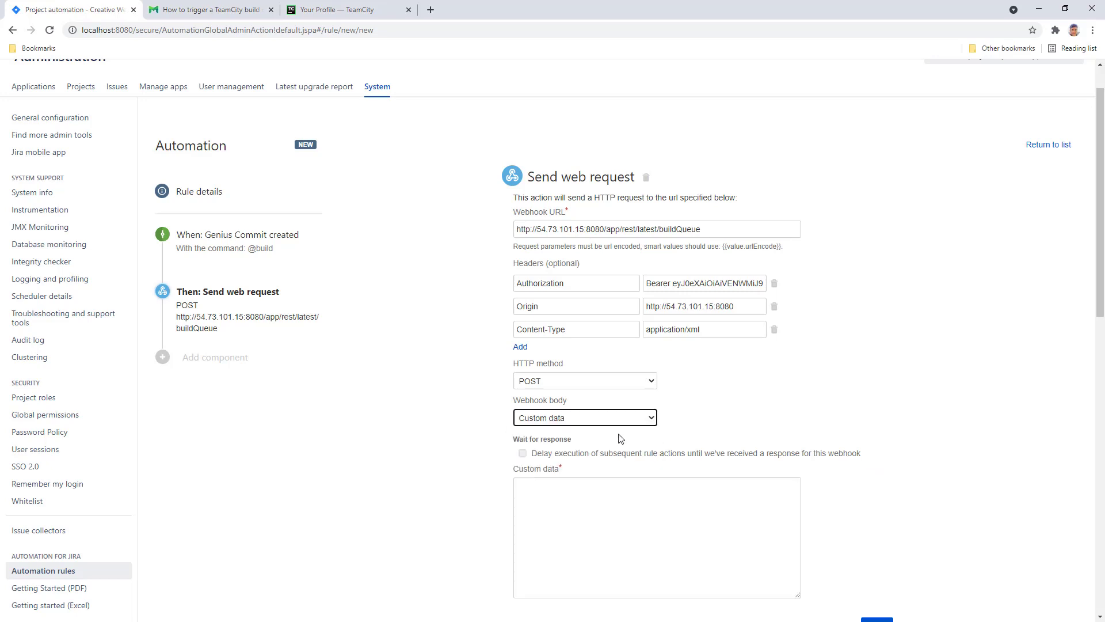
click(250, 11)
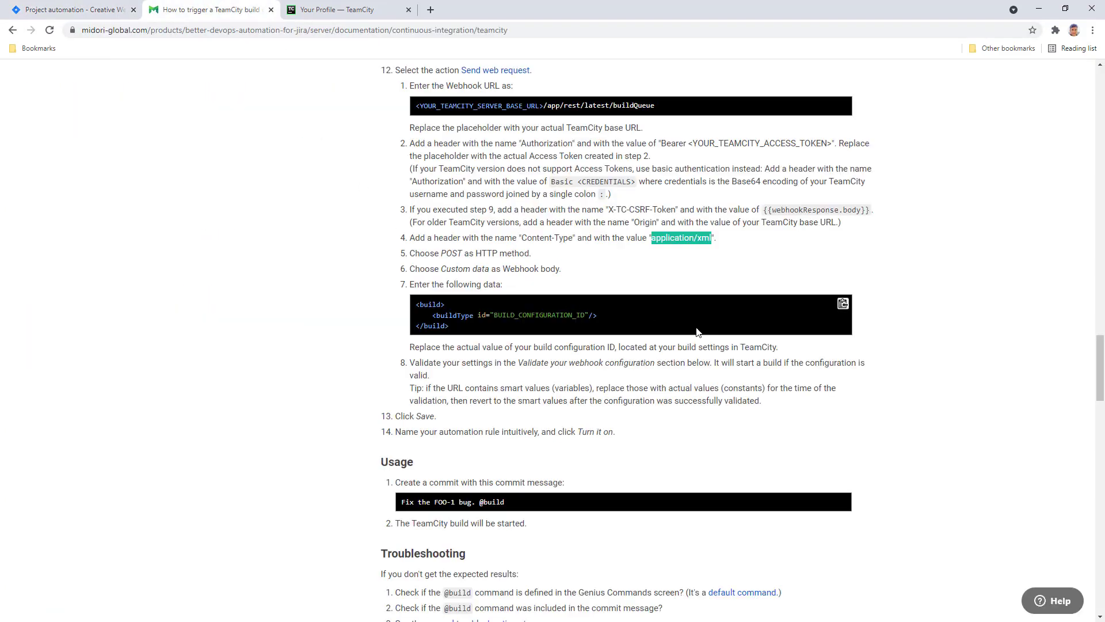
click(844, 307)
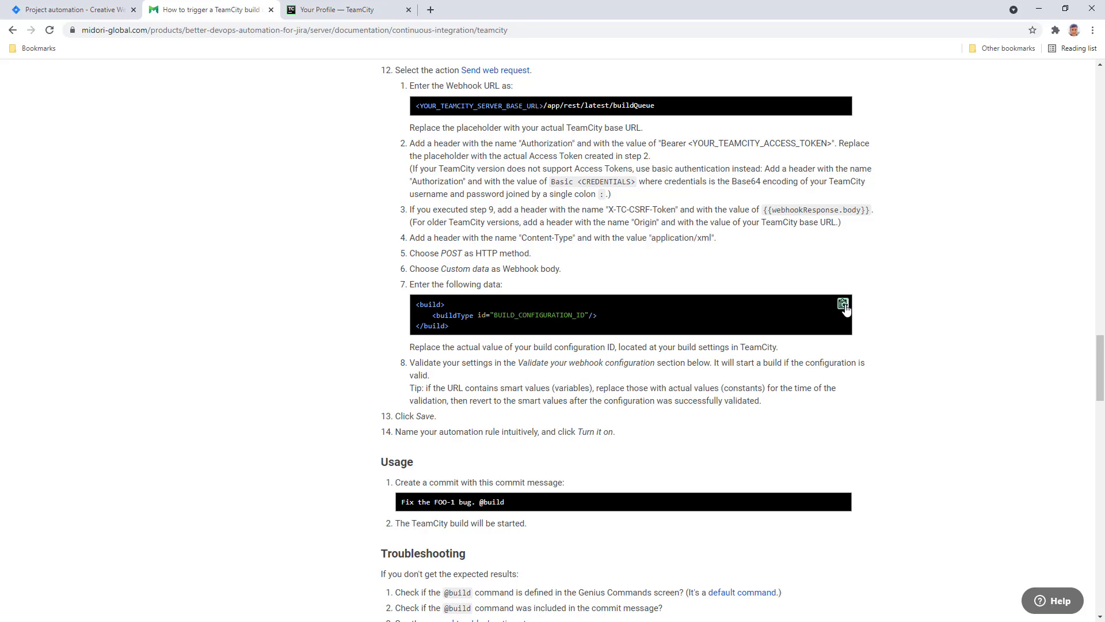
click(842, 308)
click(95, 12)
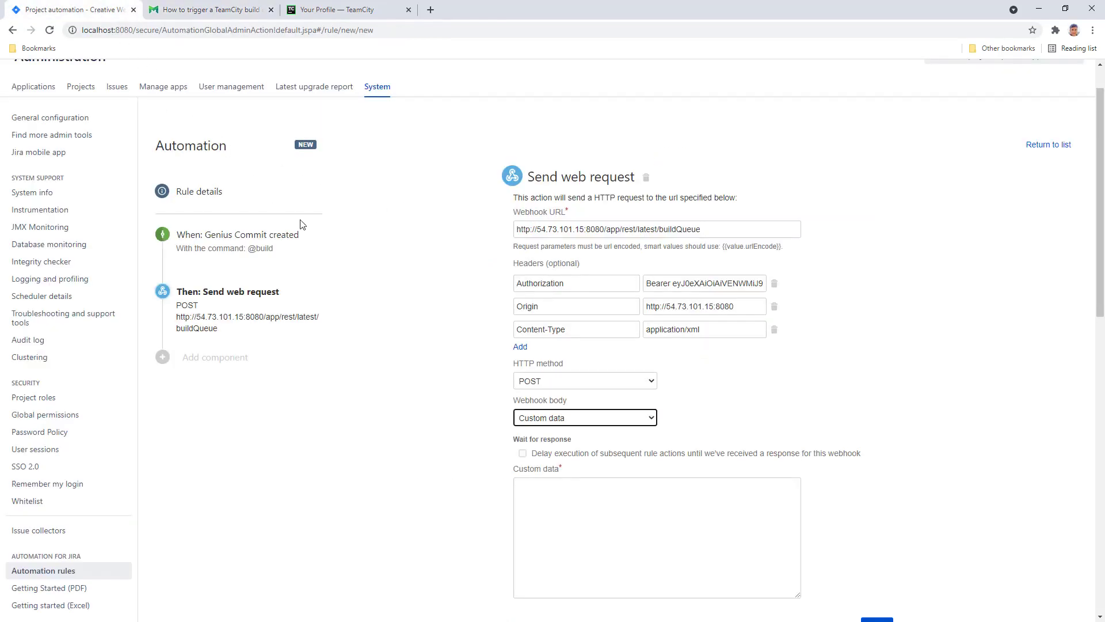
right_click(566, 503)
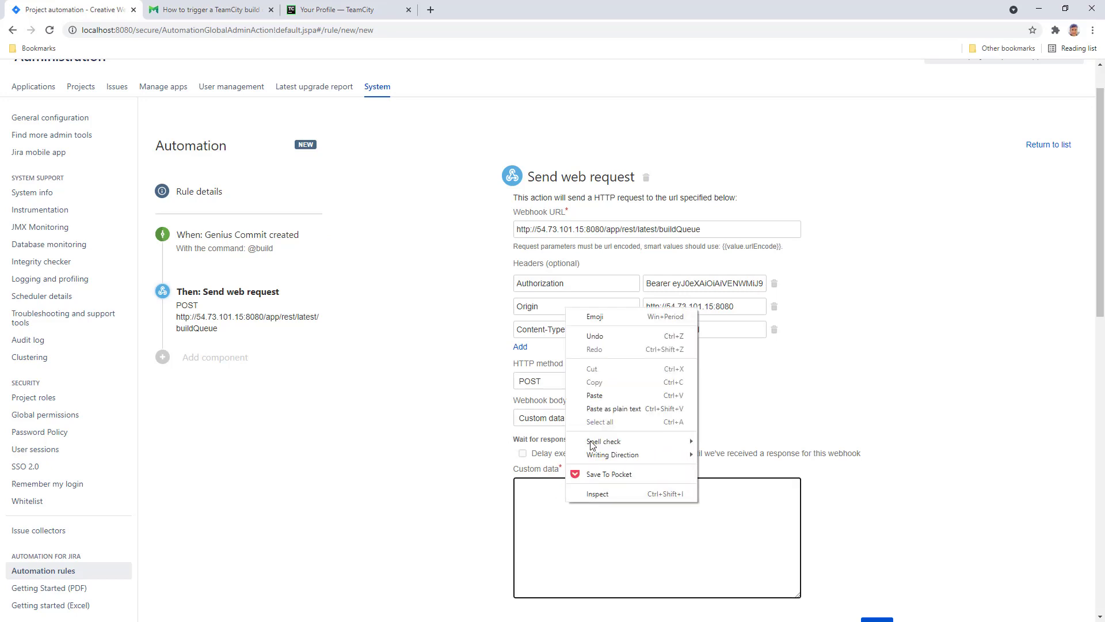
click(595, 395)
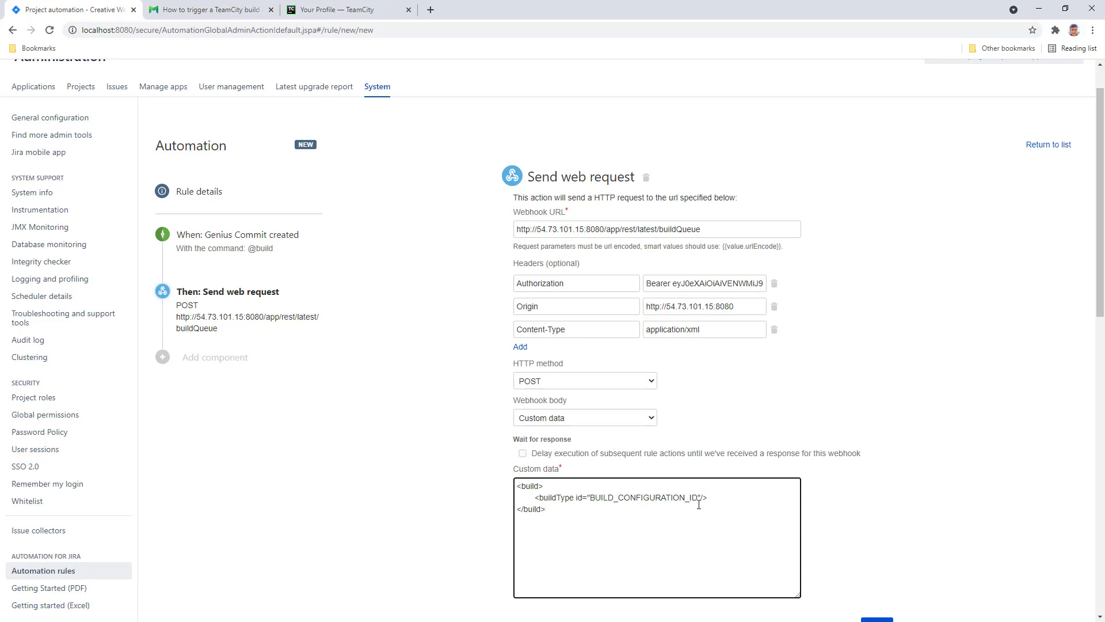
Step: Switch to TeamCity, close the access token dialog, and open the settings of SpendIT app (Android)'s Long Running Tests build configuration
click(356, 13)
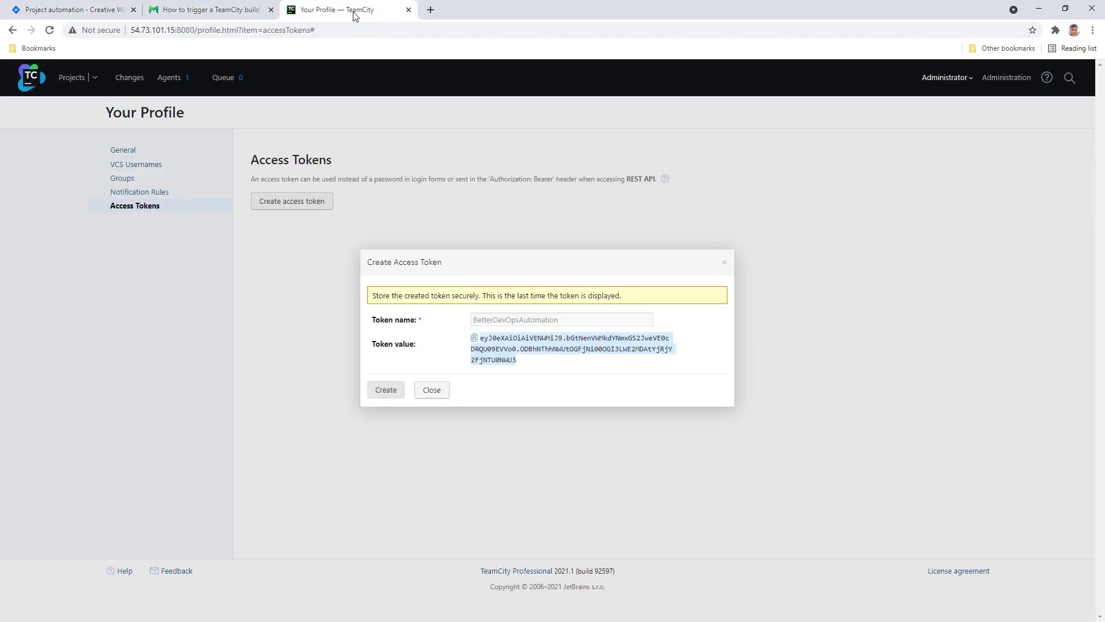
click(440, 392)
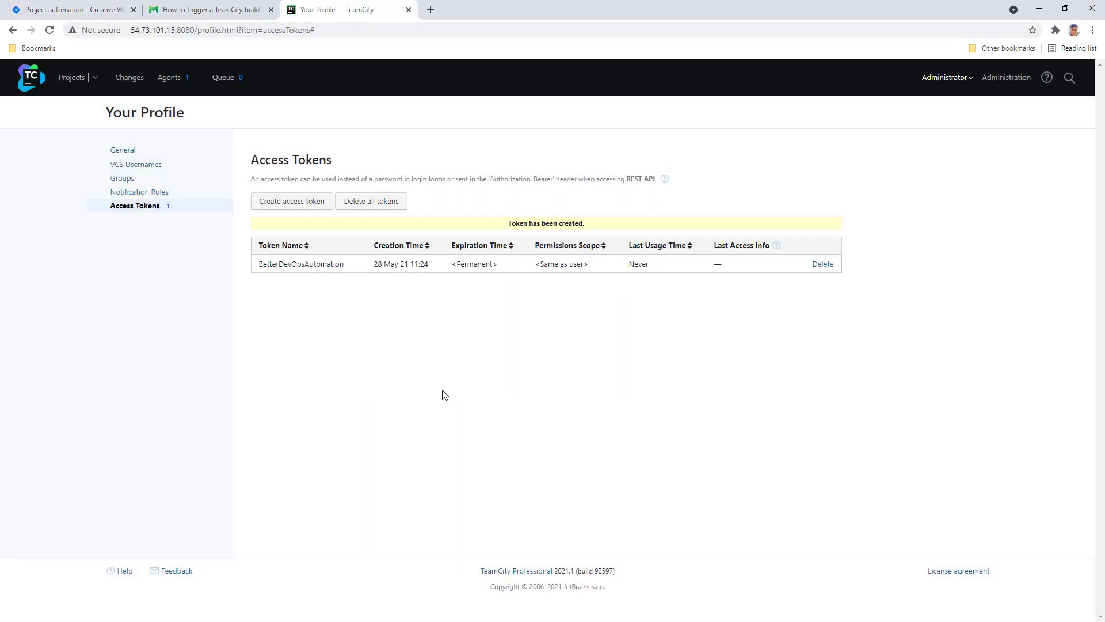
click(92, 78)
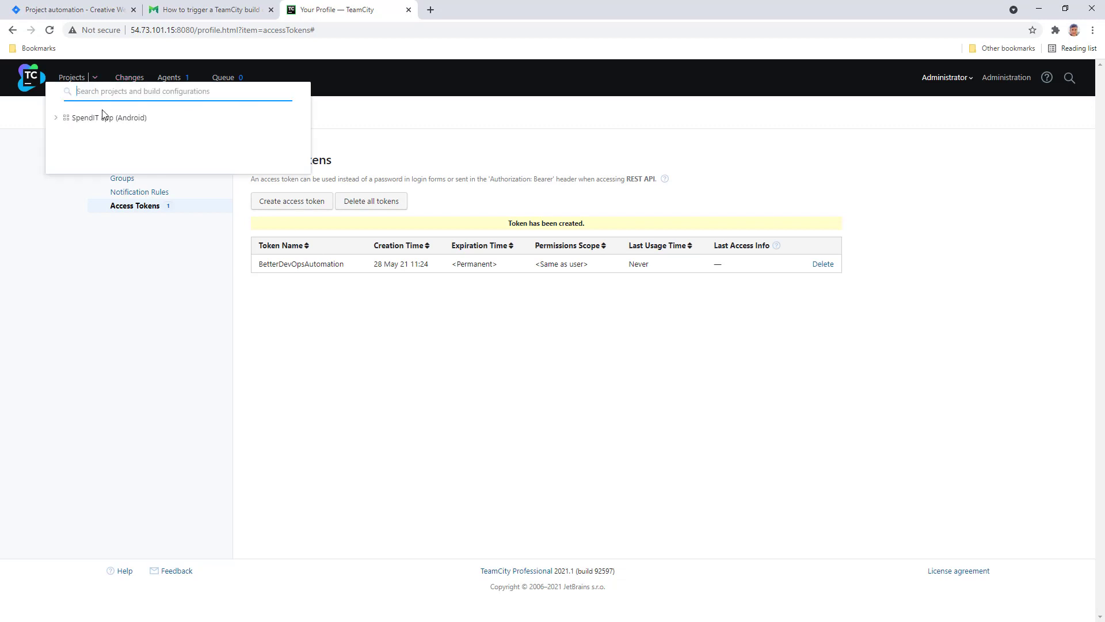
click(99, 119)
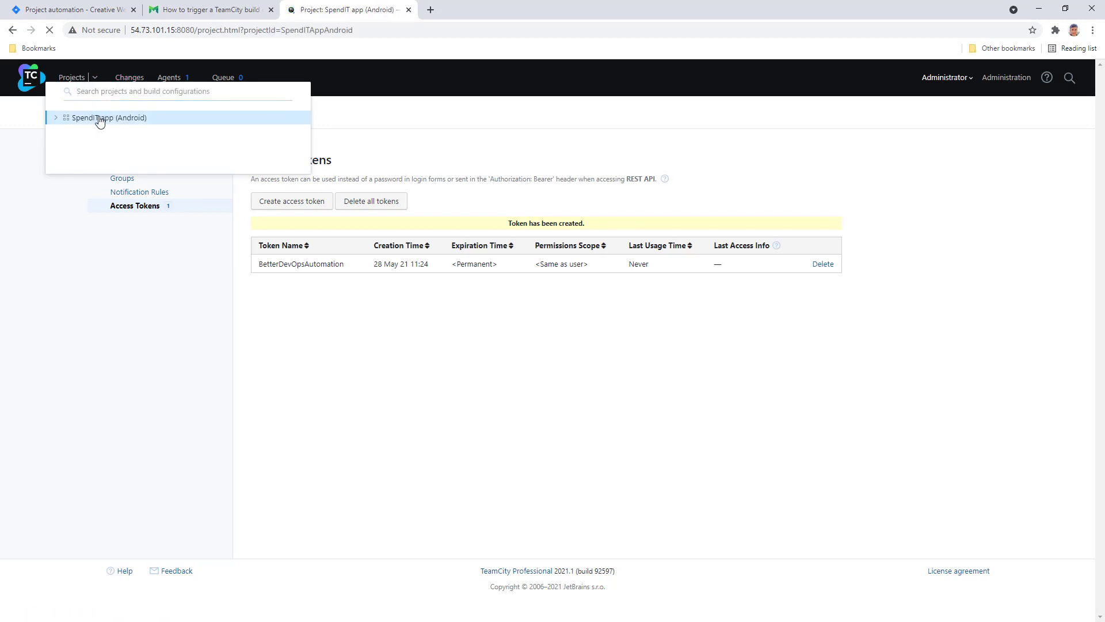
click(178, 184)
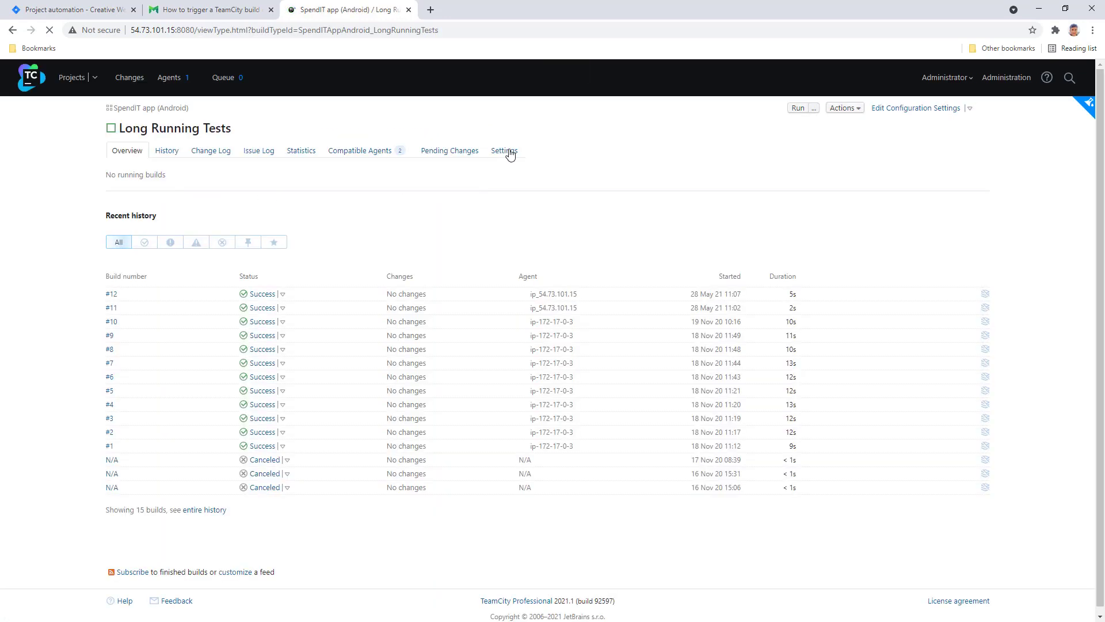
click(509, 152)
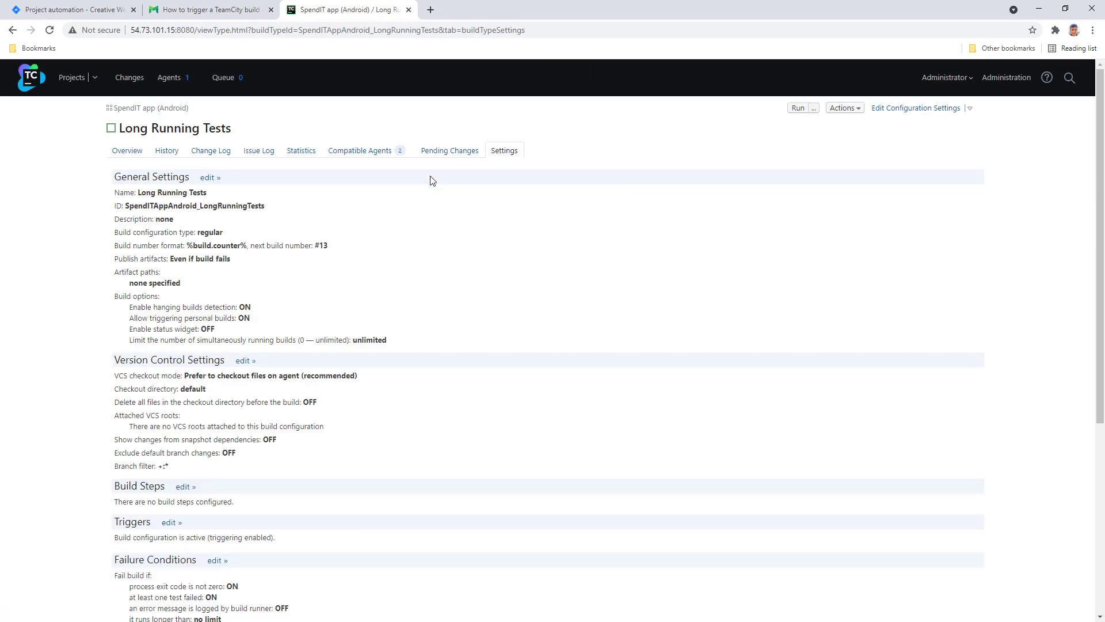
Step: Copy the configuration ID SpendITAppAndroid_LongRunningTests over the BUILD_CONFIGURATION_ID placeholder in the Jira rule's custom data and save the web request action
drag(126, 207, 263, 206)
right_click(263, 206)
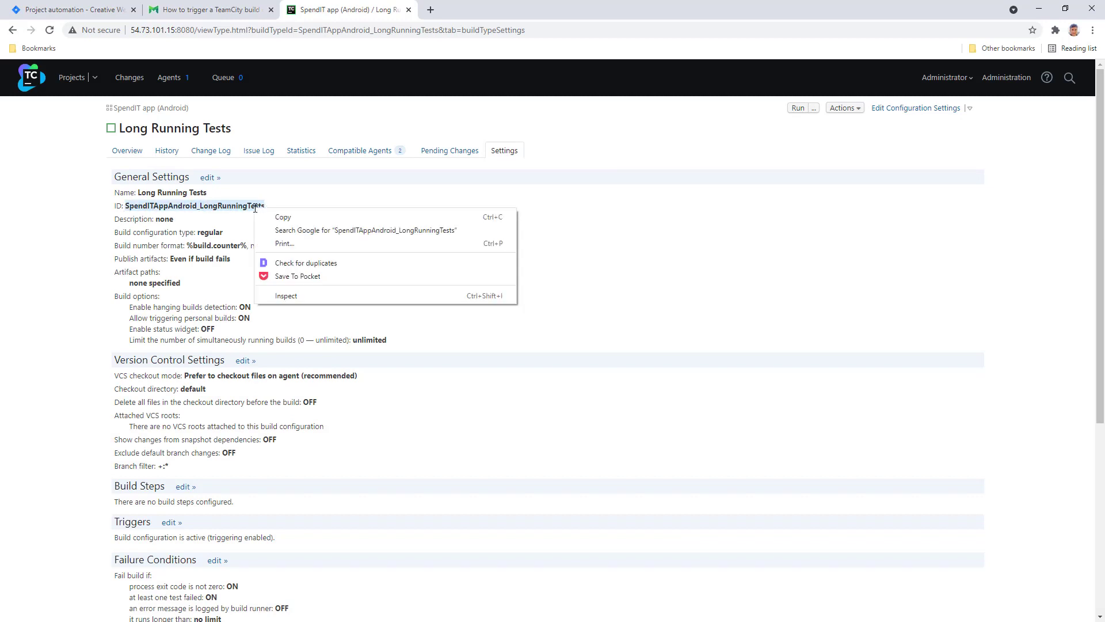
click(269, 217)
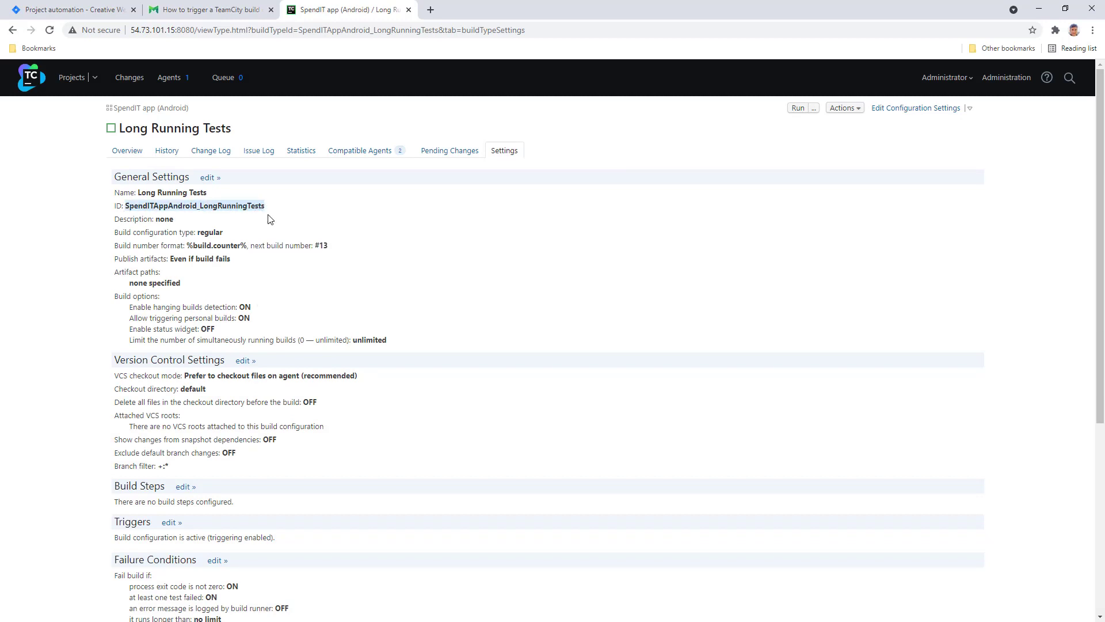
click(63, 13)
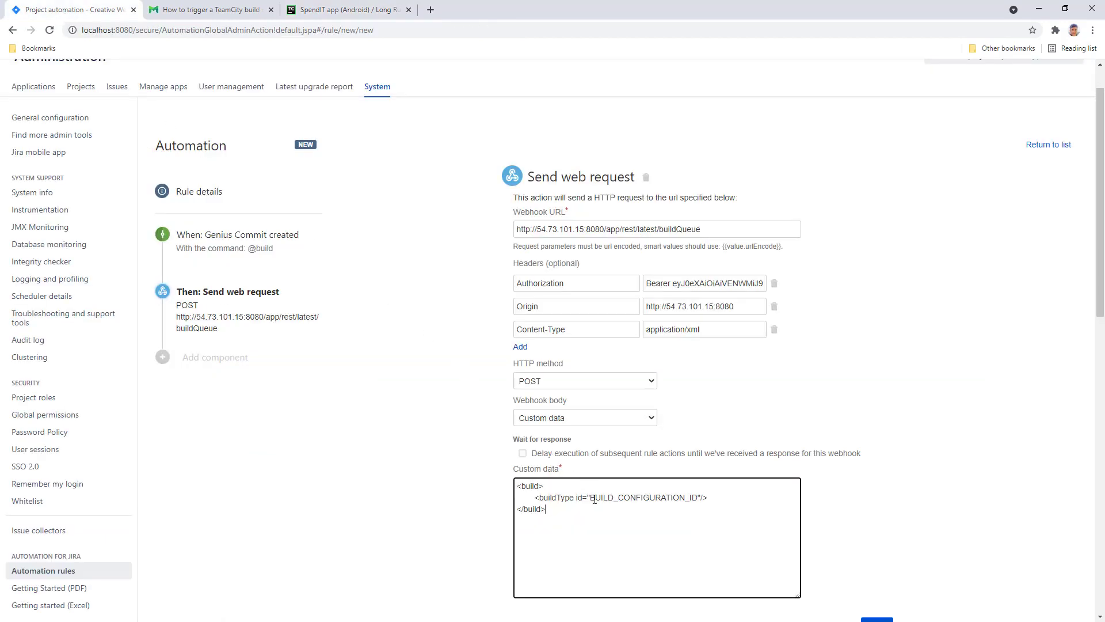
drag(593, 498, 701, 497)
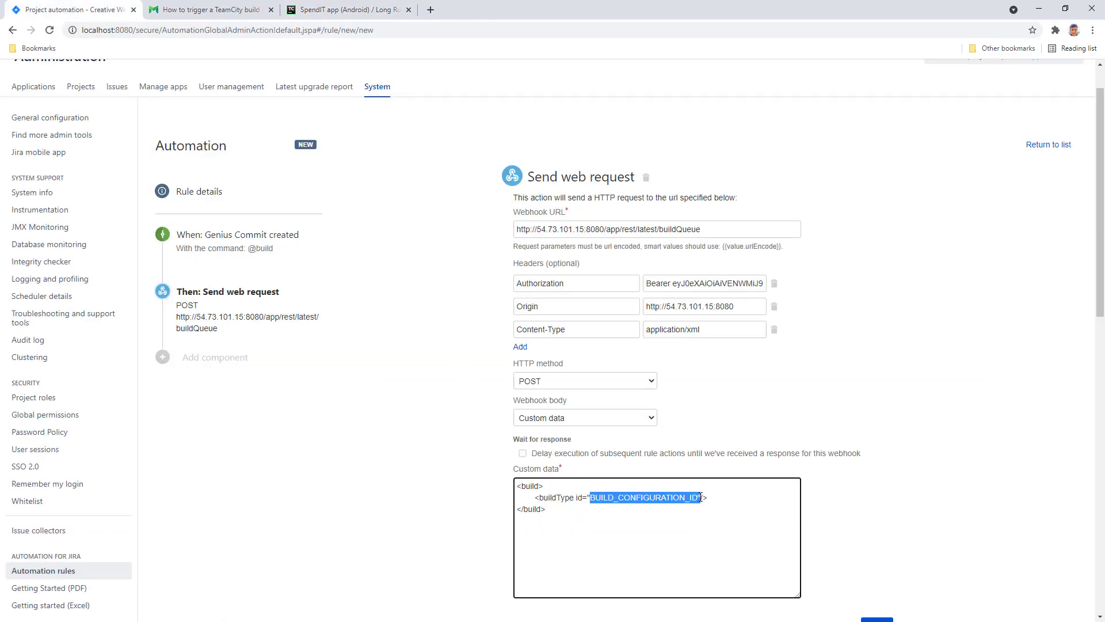
right_click(693, 497)
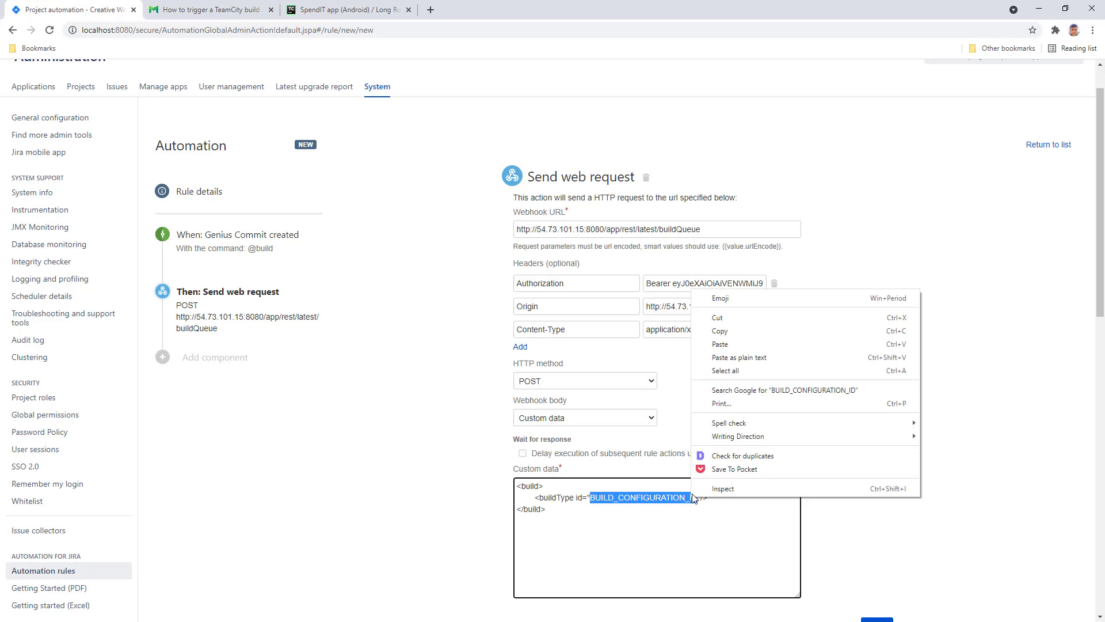
click(724, 345)
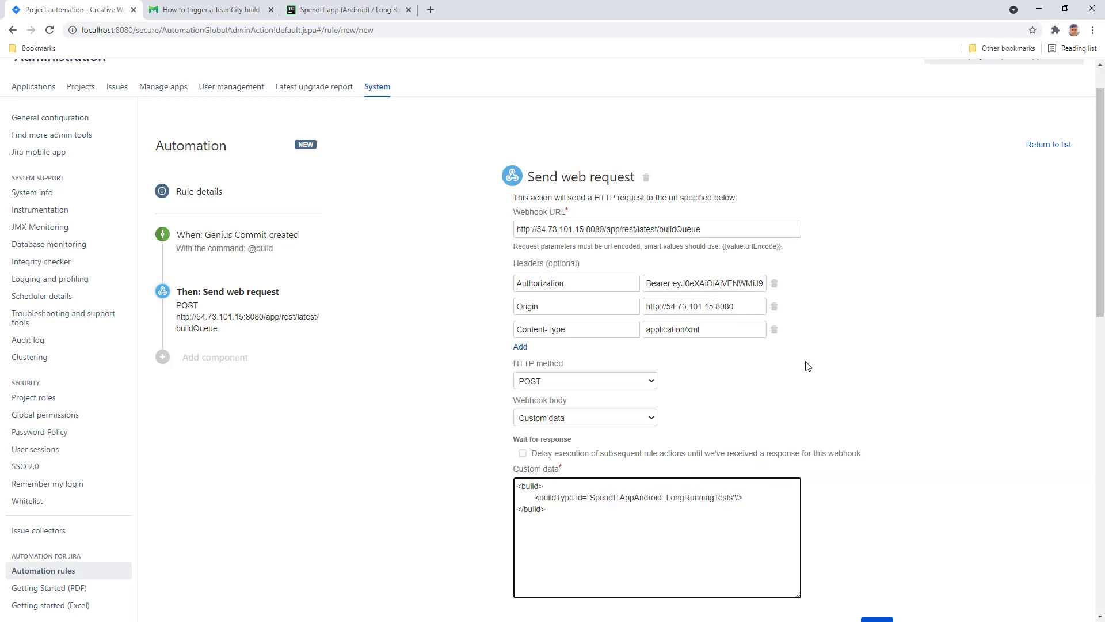
drag(1097, 314, 1100, 342)
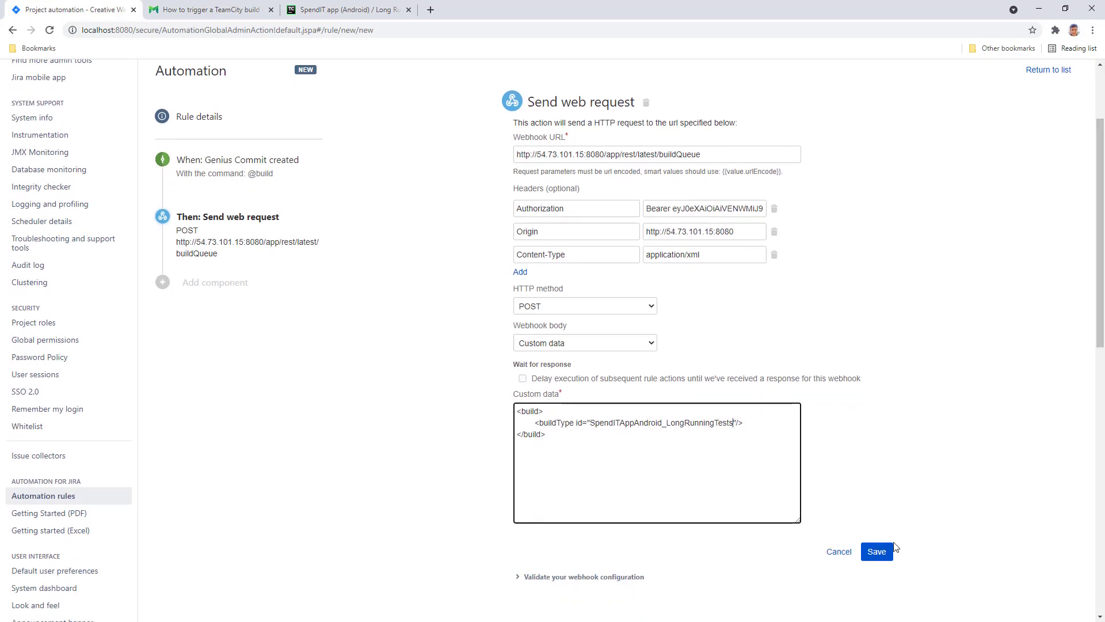
click(879, 552)
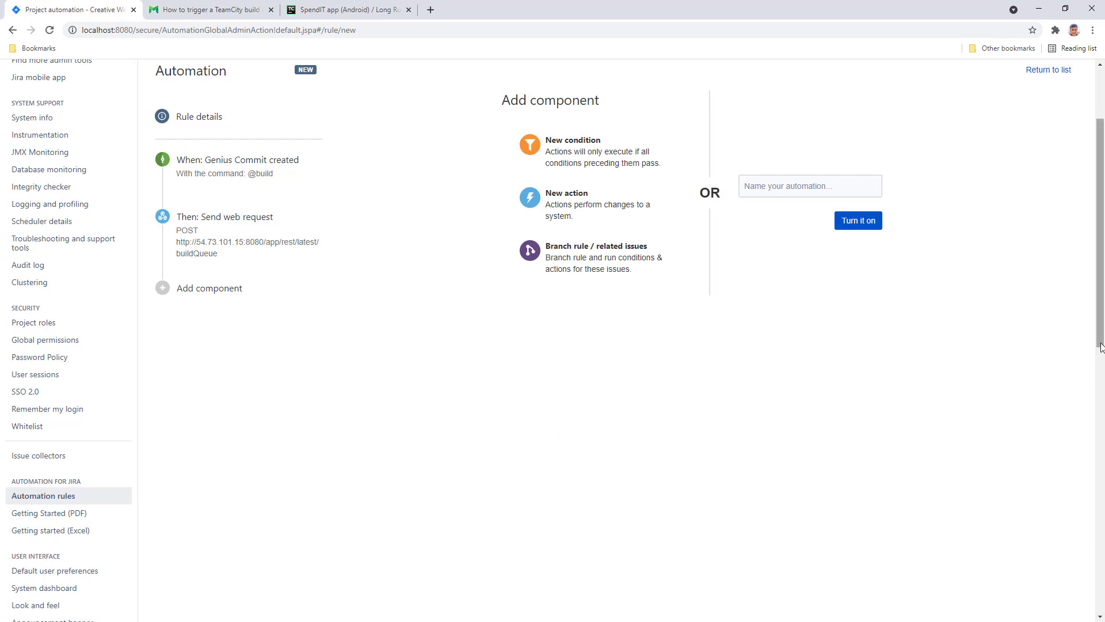
scroll(1099, 345, up, 3)
click(815, 307)
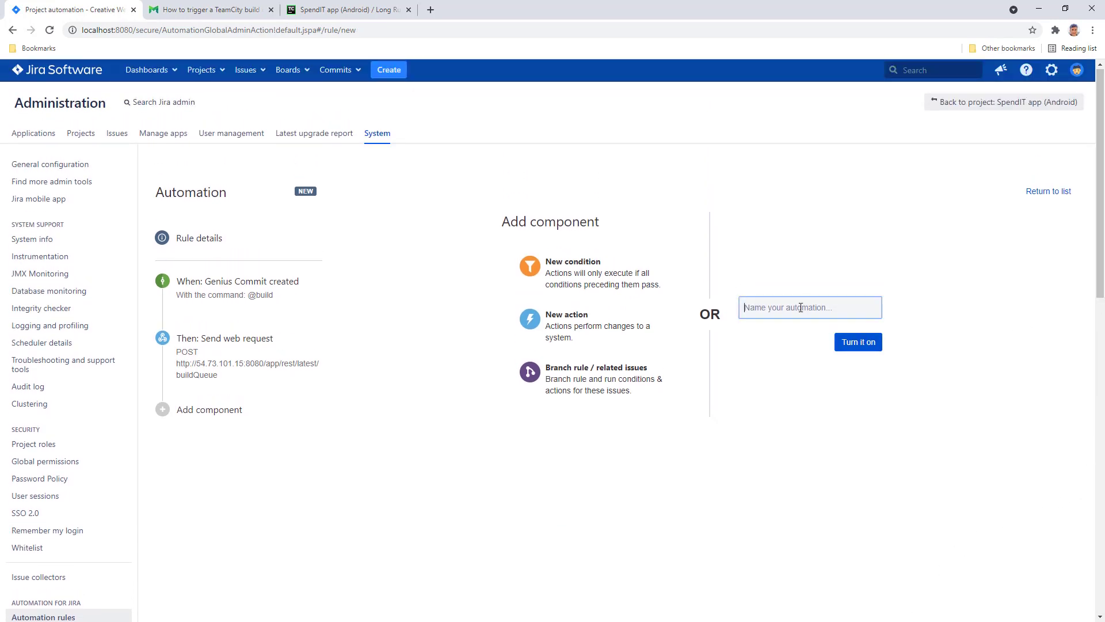
text(If @build is )
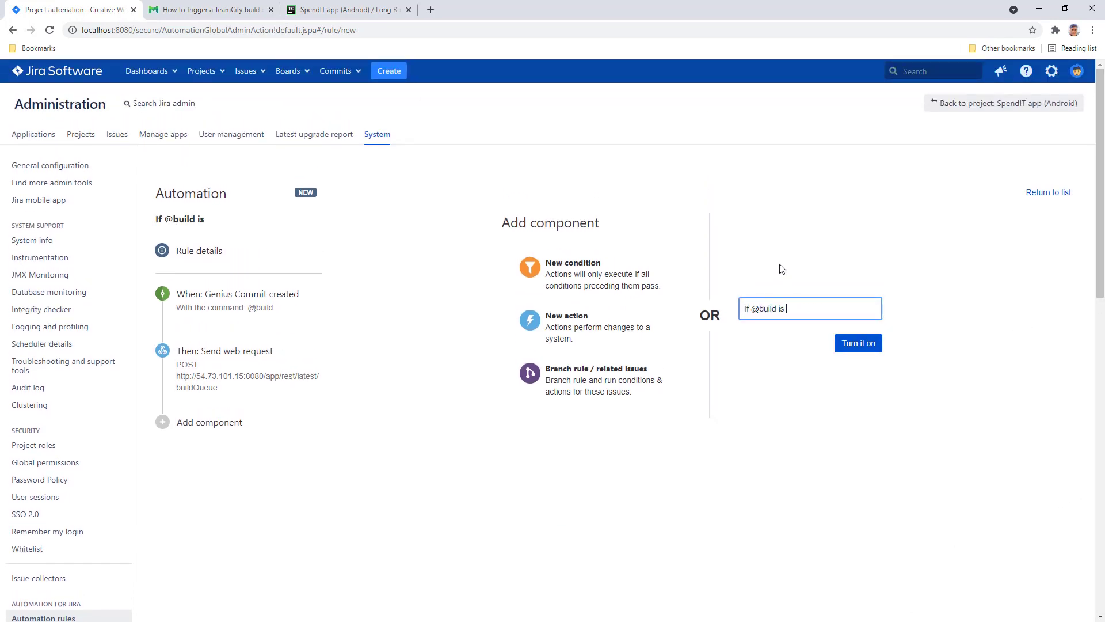
text(used → Run a TeamCity build)
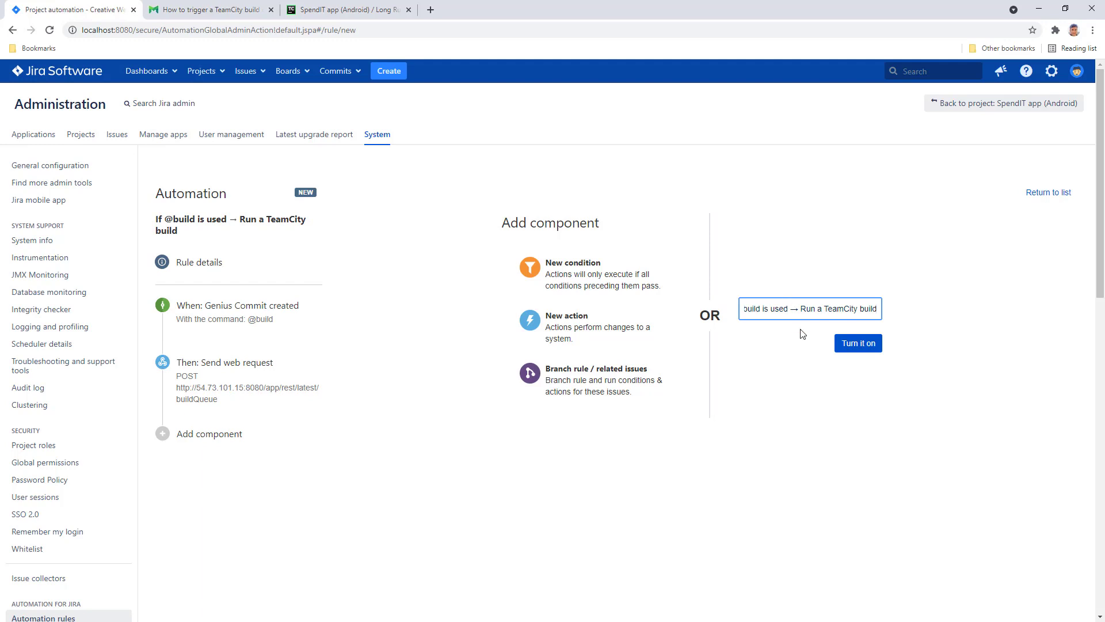
click(856, 350)
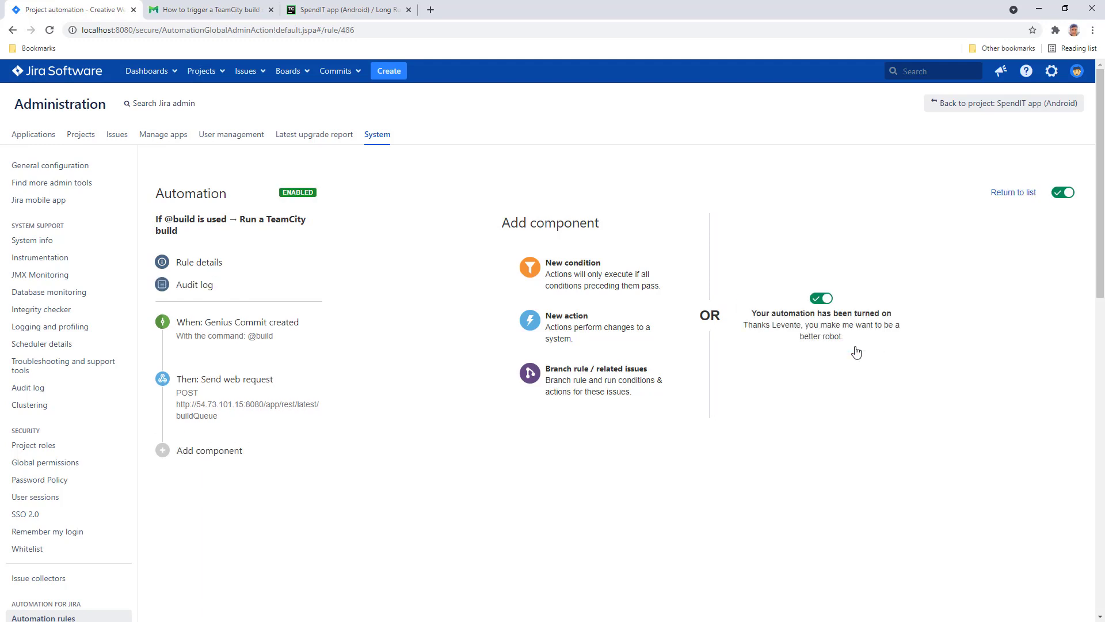